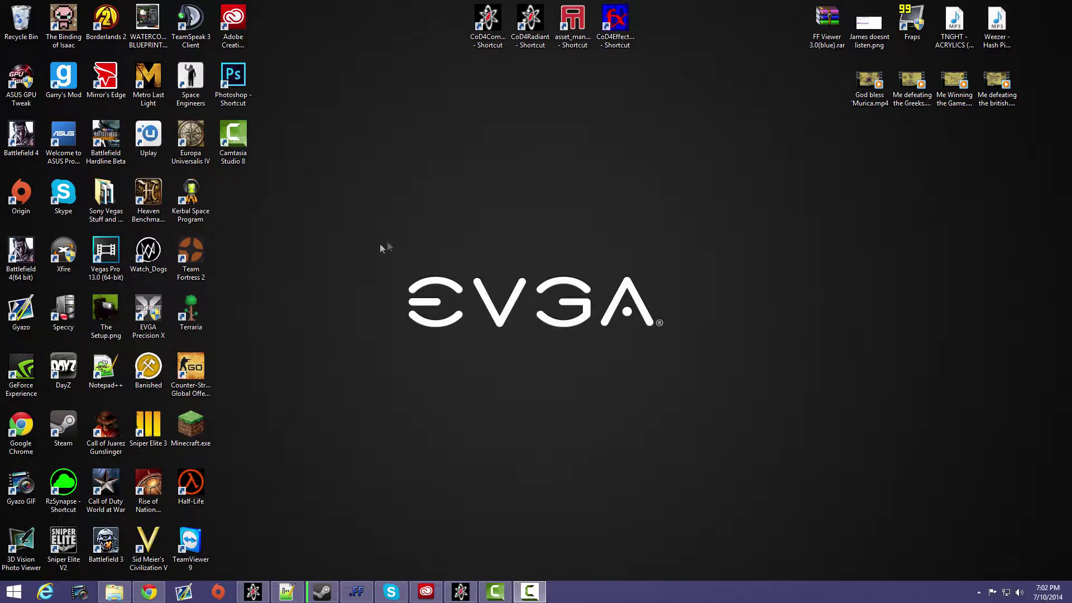
- Open Photoshop and start a new document
left_click_drag(357, 255, 669, 347)
double_click(233, 81)
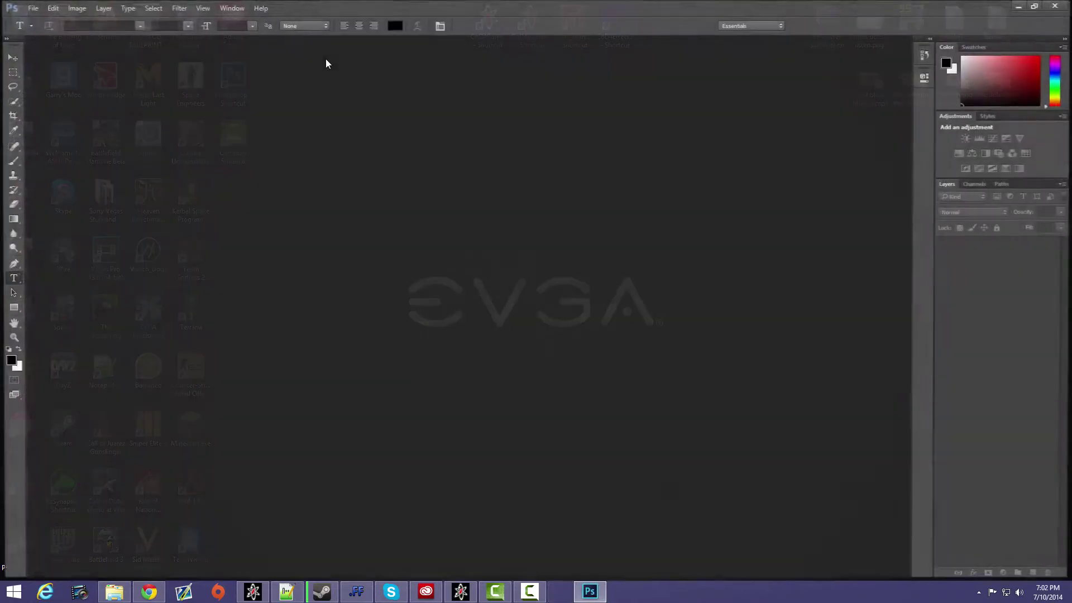
left_click(34, 9)
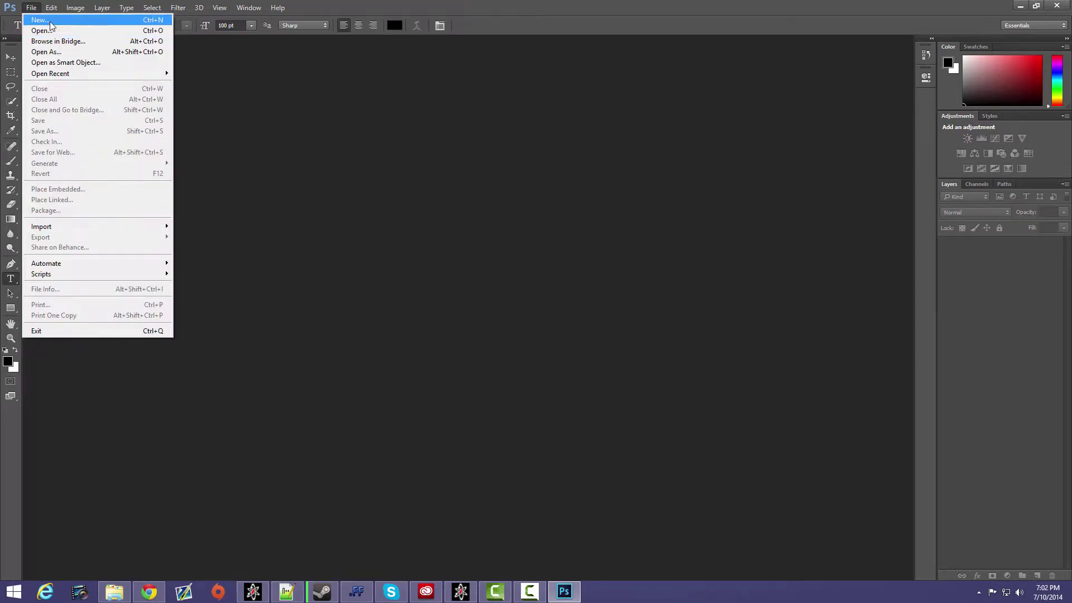
left_click(50, 21)
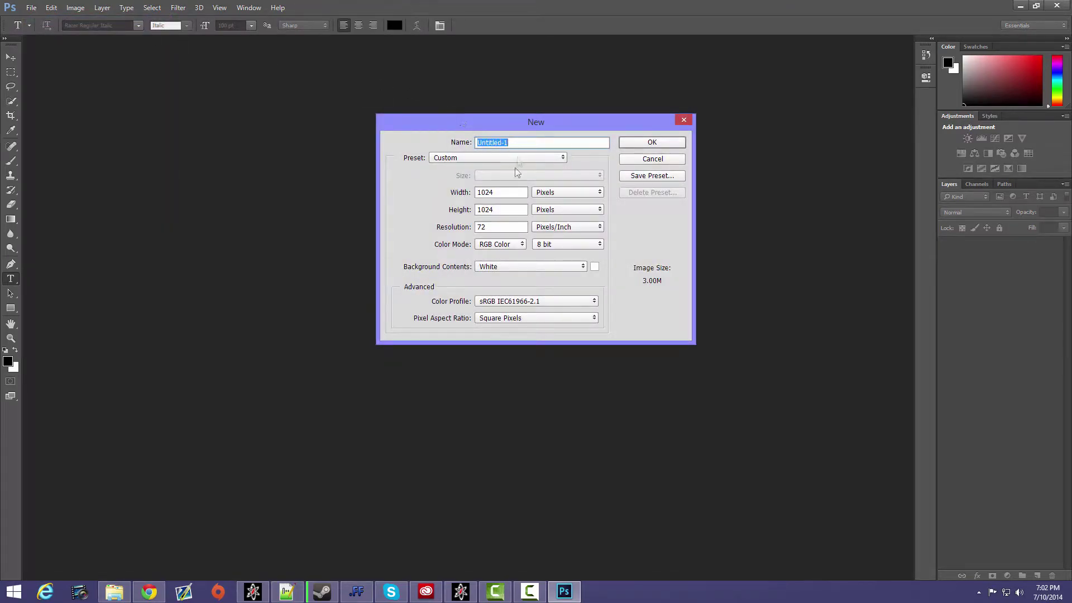
- Dismiss the Adobe Photoshop CC 2014 pop-up window covering the new document settings, without quitting the program
left_click(506, 193)
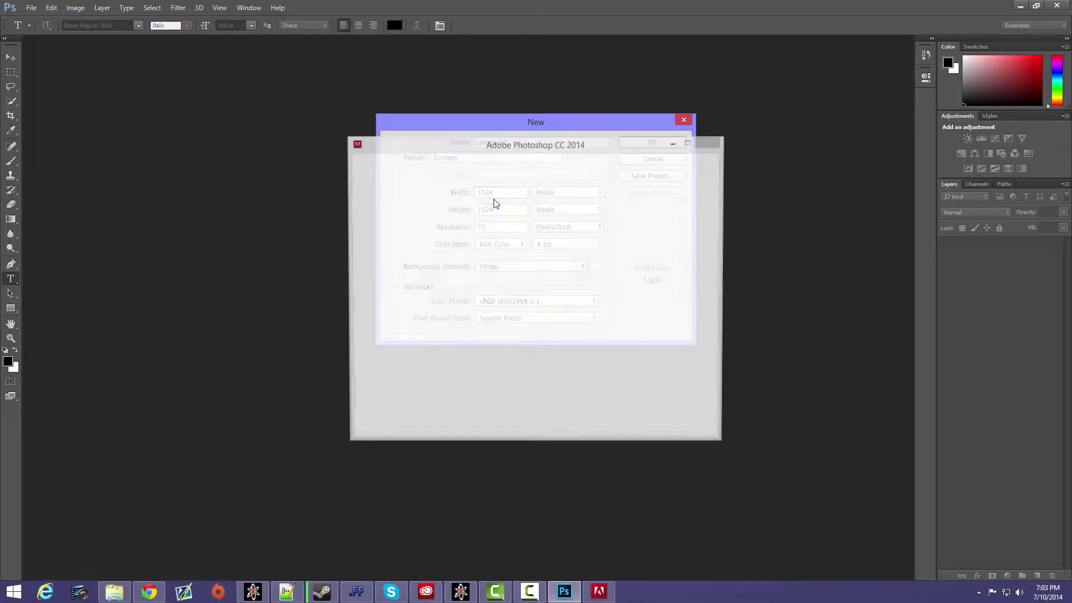
left_click(709, 142)
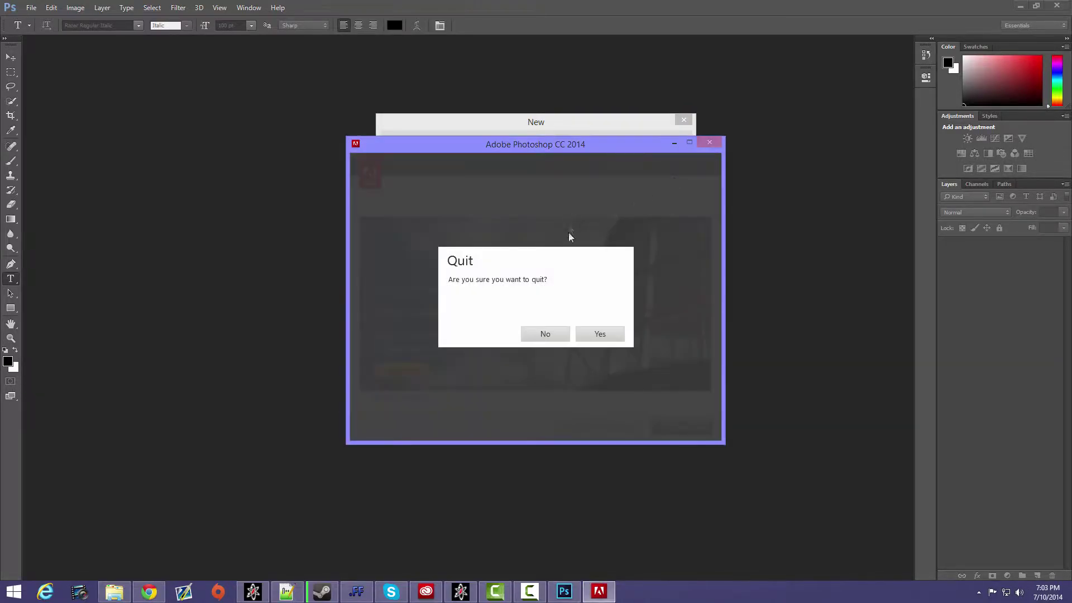
left_click(545, 333)
left_click(709, 143)
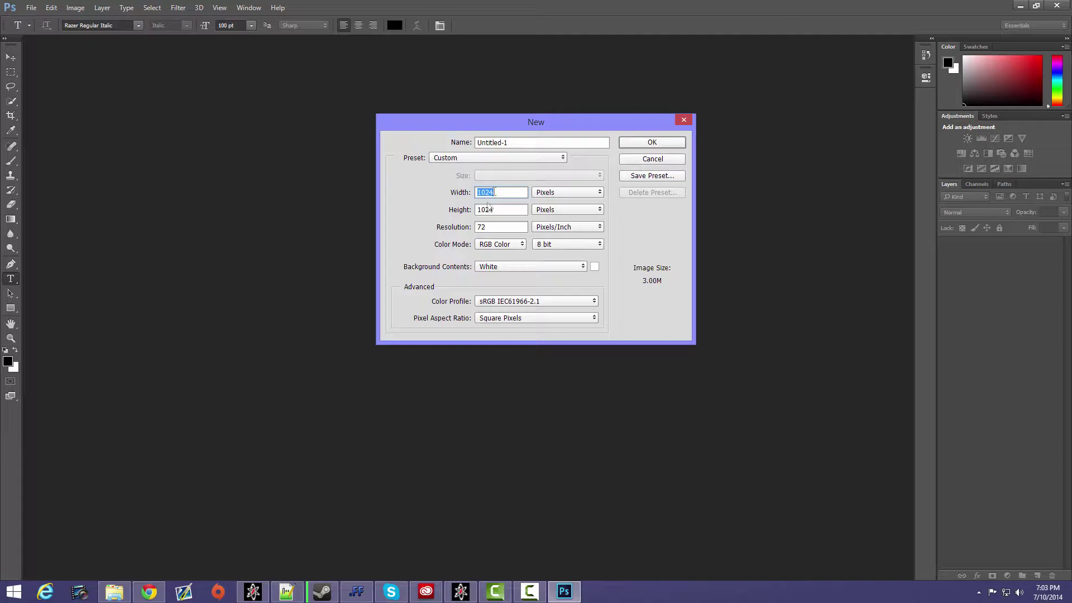
- Create the new document with the name tutorial at 1024 x 1024 pixels with a white background
left_click(574, 198)
left_click(573, 198)
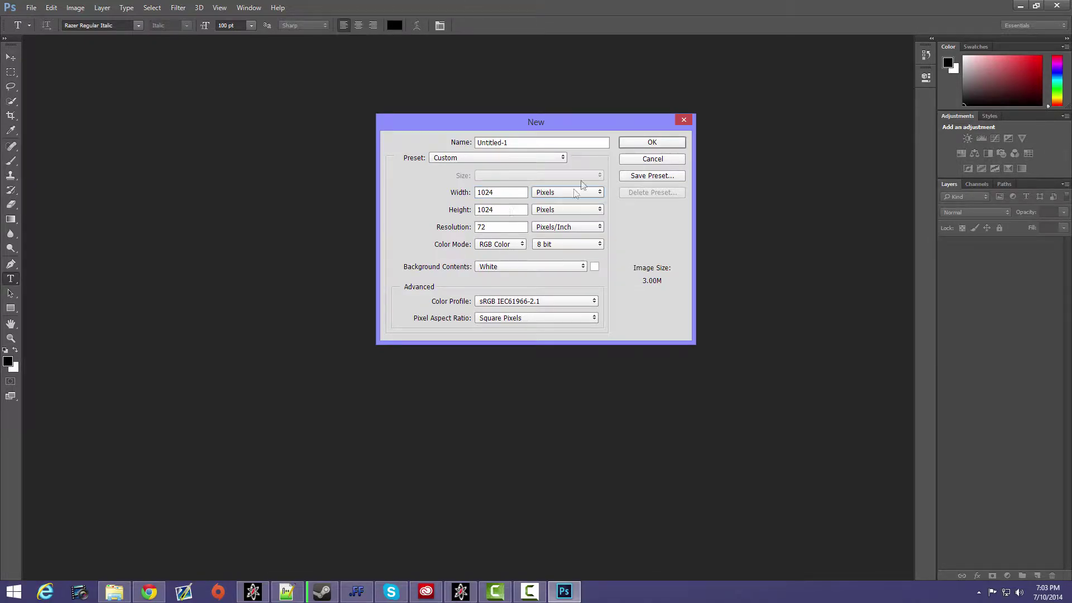
double_click(510, 143)
type("tutorial")
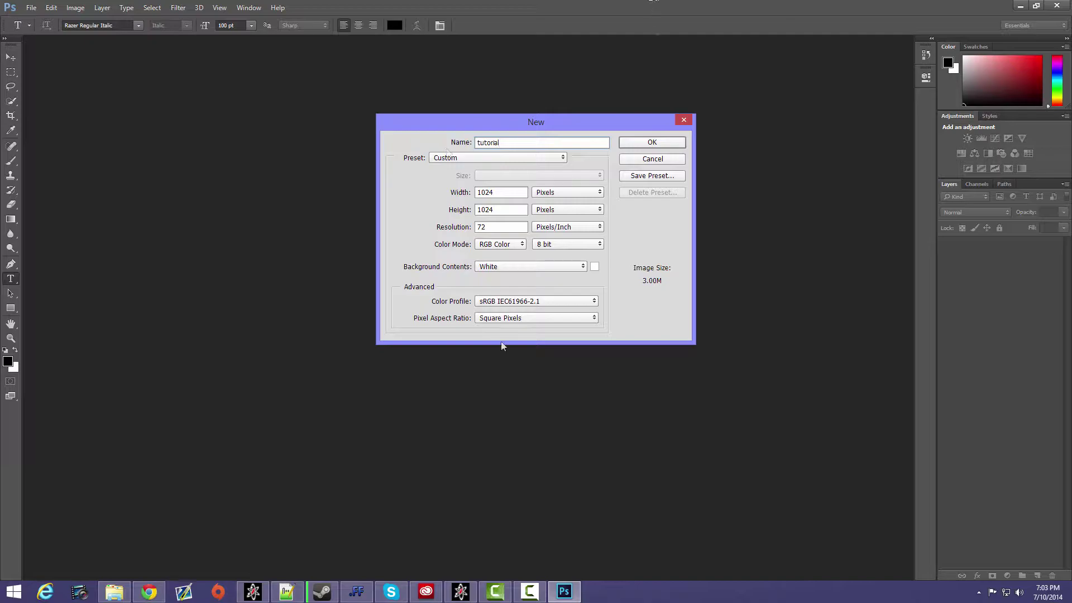
left_click(651, 144)
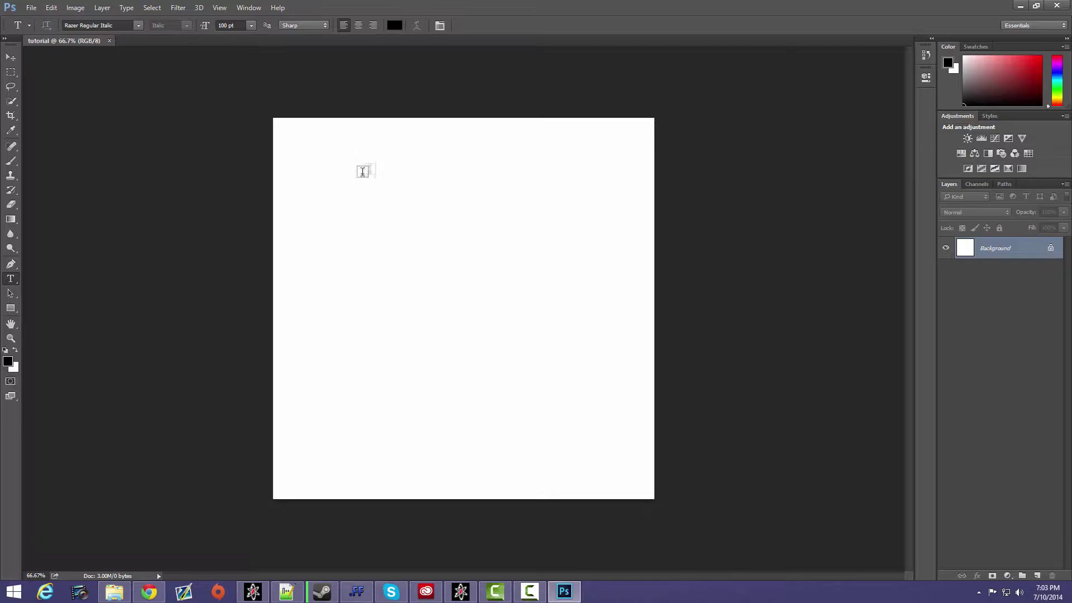
- Fill the whole canvas with black using the Paint Bucket tool
left_click(11, 219)
left_click(66, 228)
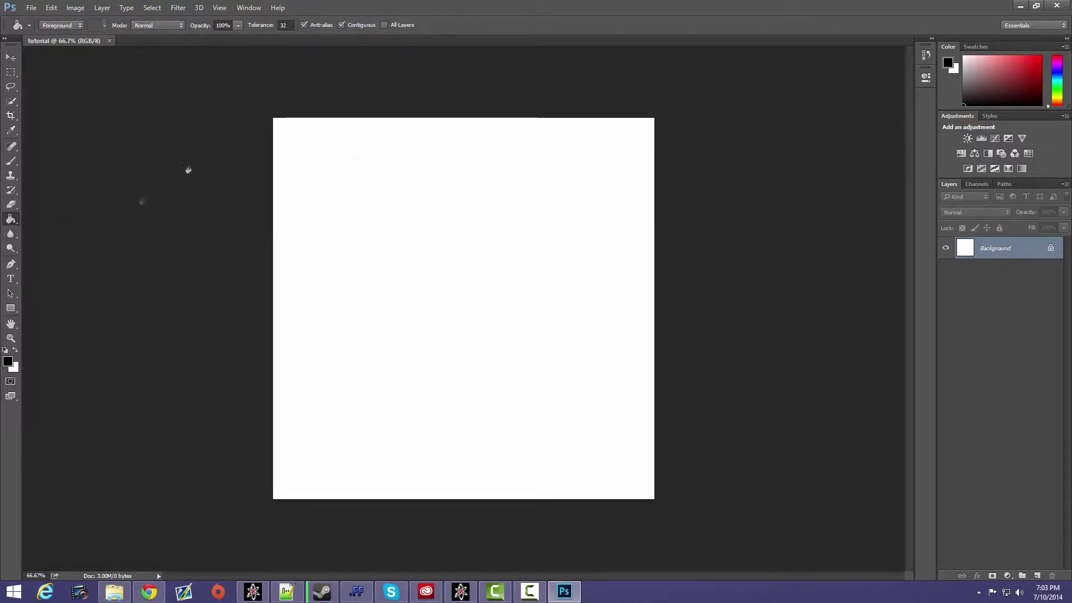
left_click(331, 187)
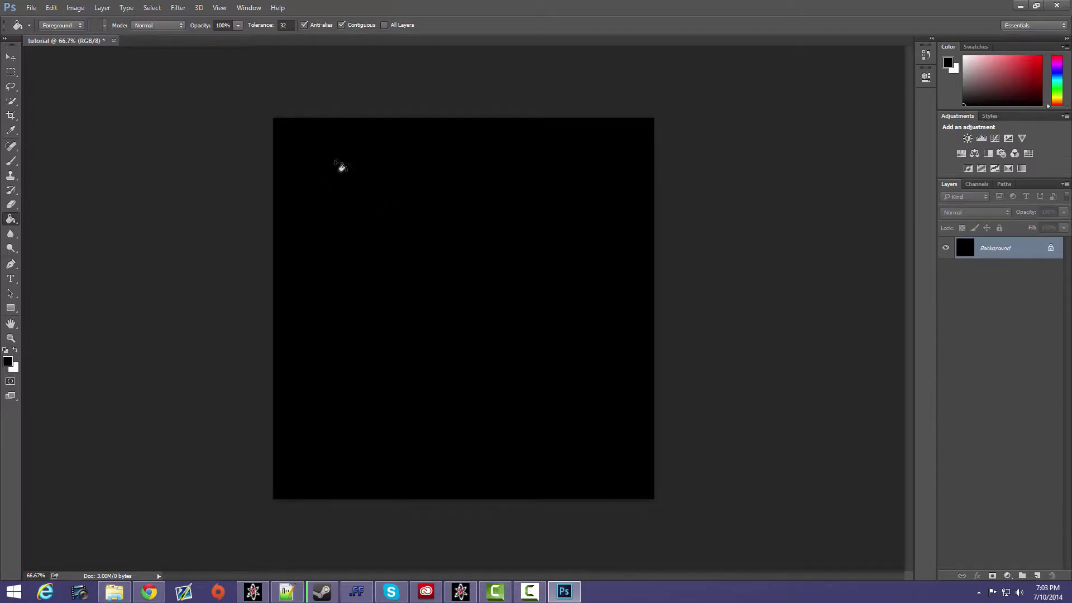
- Set the Type tool's text color to red, ff0000
left_click(11, 278)
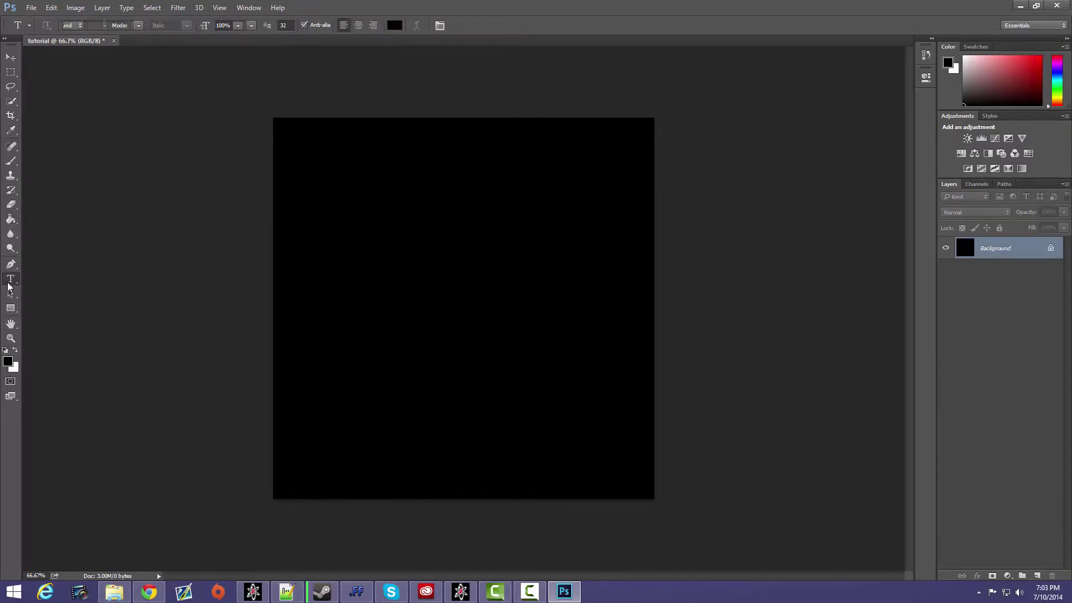
left_click(394, 25)
type("ff0000")
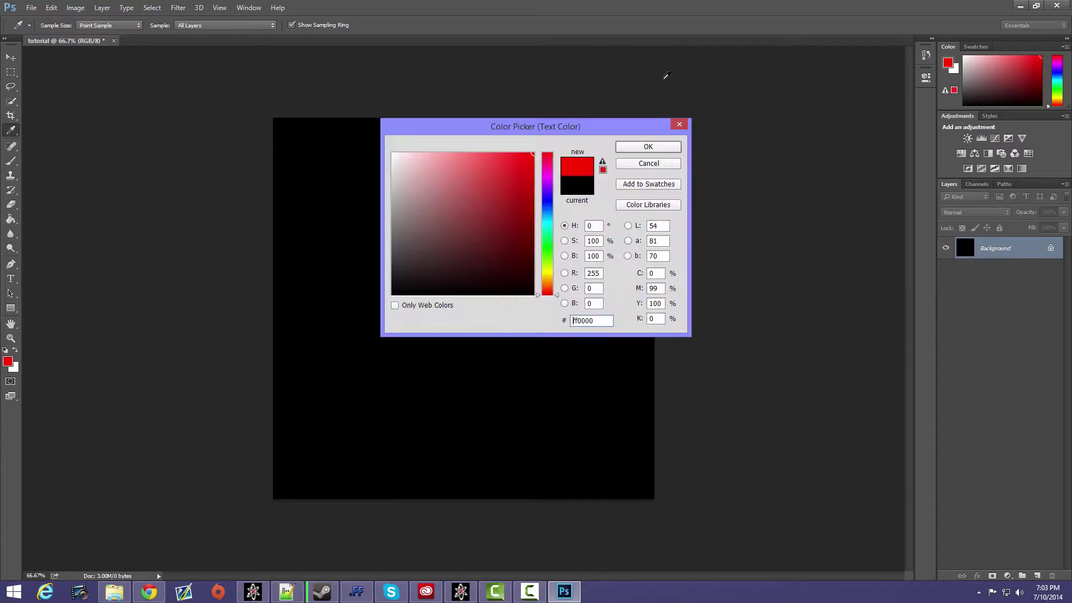
left_click(646, 146)
- Add the text "siikdude" to the canvas and move it close to the middle
left_click(364, 290)
type("SIIKdude")
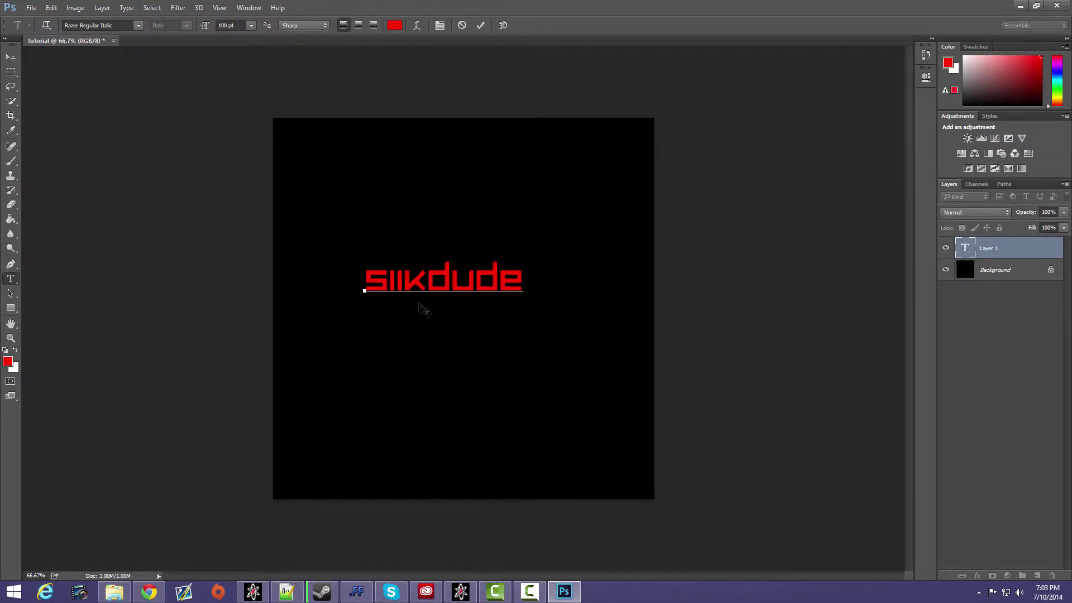
mouse_move(448, 334)
left_mouse_down()
mouse_move(478, 339)
mouse_move(462, 344)
left_mouse_up()
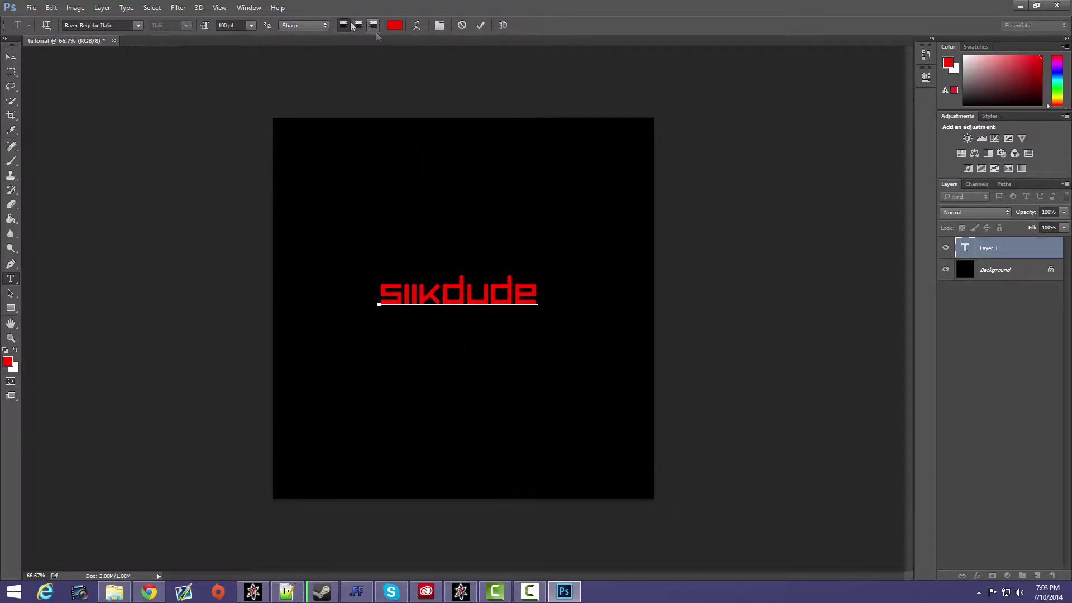
- Set the font size of the siikdude text to 200 pt and reposition it to the middle of the canvas
double_click(502, 291)
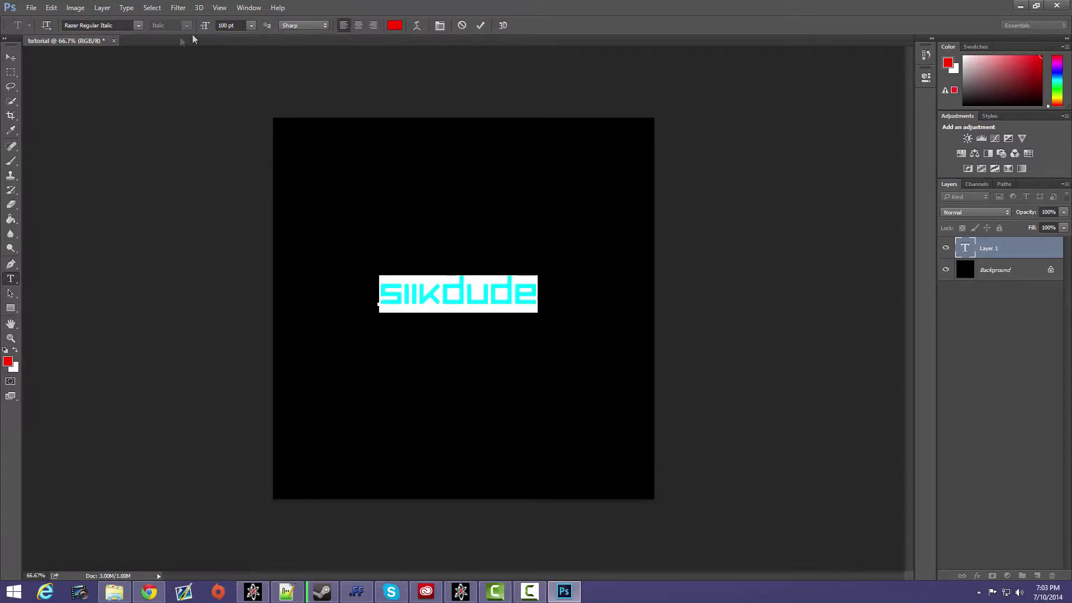
left_click(229, 25)
type("2")
key("Return")
type("00")
key("Return")
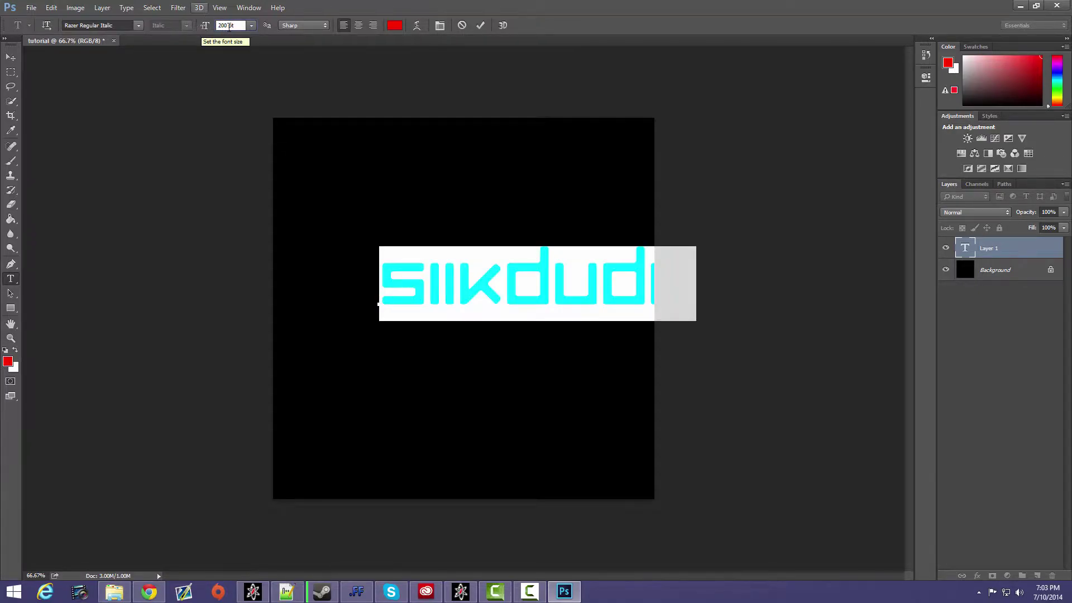
left_click_drag(503, 379, 505, 407)
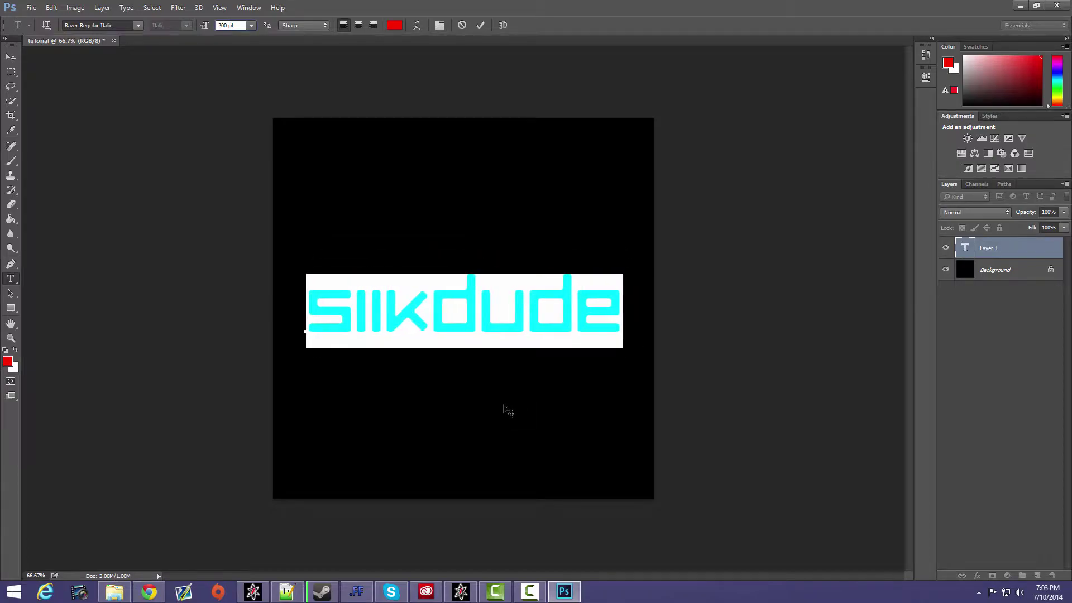
left_click(621, 317)
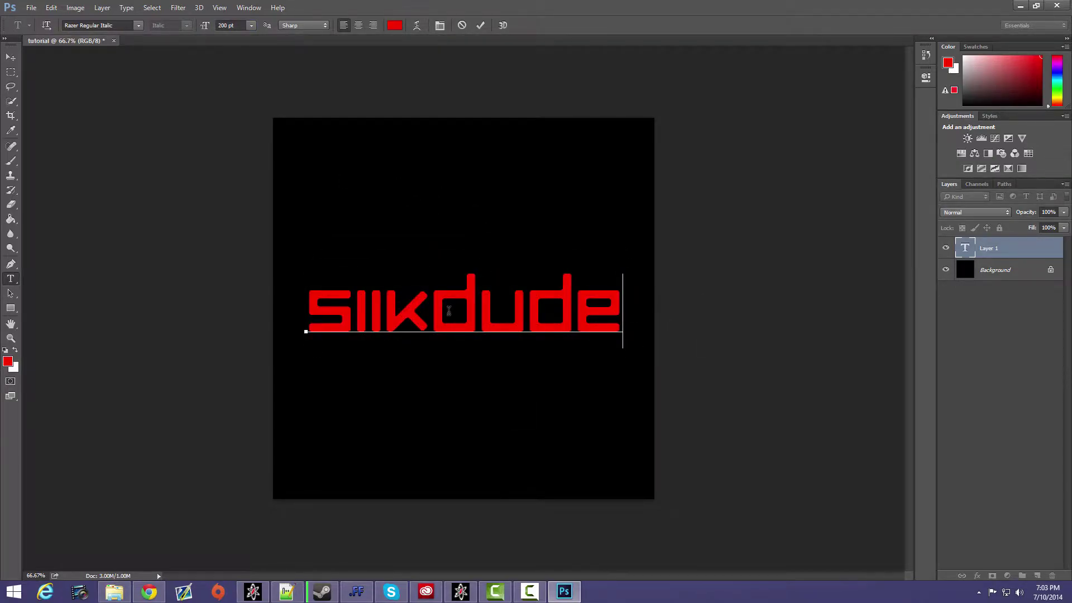
- Save the image as the JPEG file tutorial.jpg in the Call of Duty 4 folder with Maximum quality, 12
left_click(31, 8)
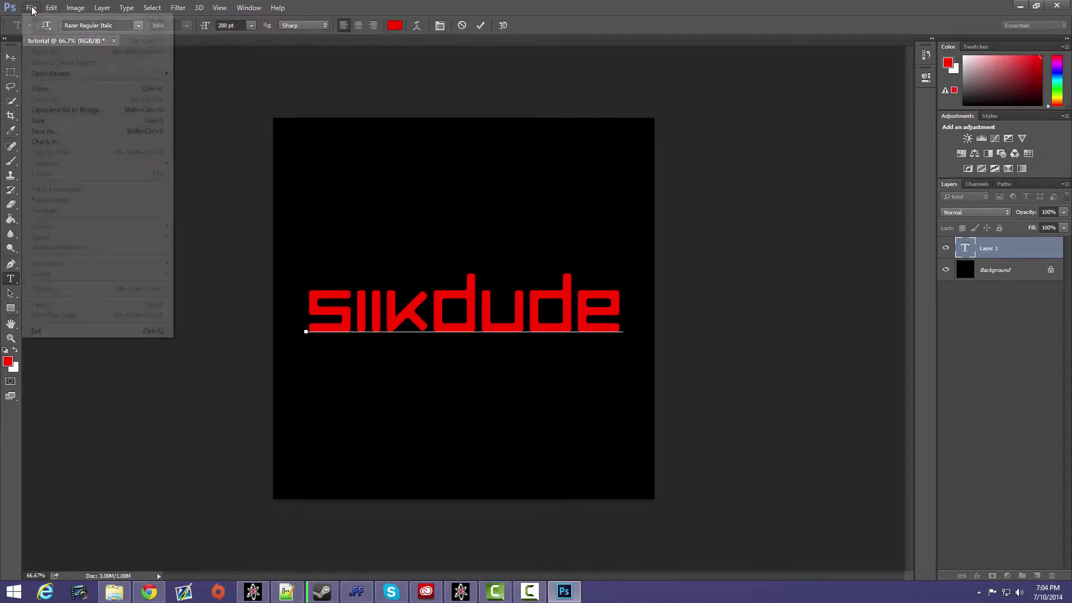
left_click(61, 131)
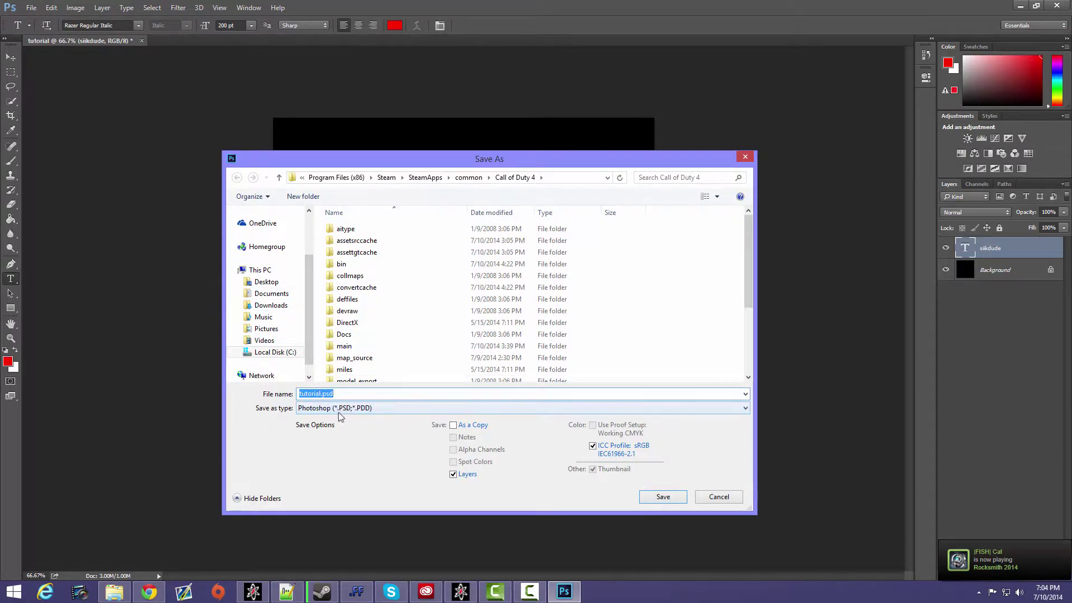
left_click(335, 410)
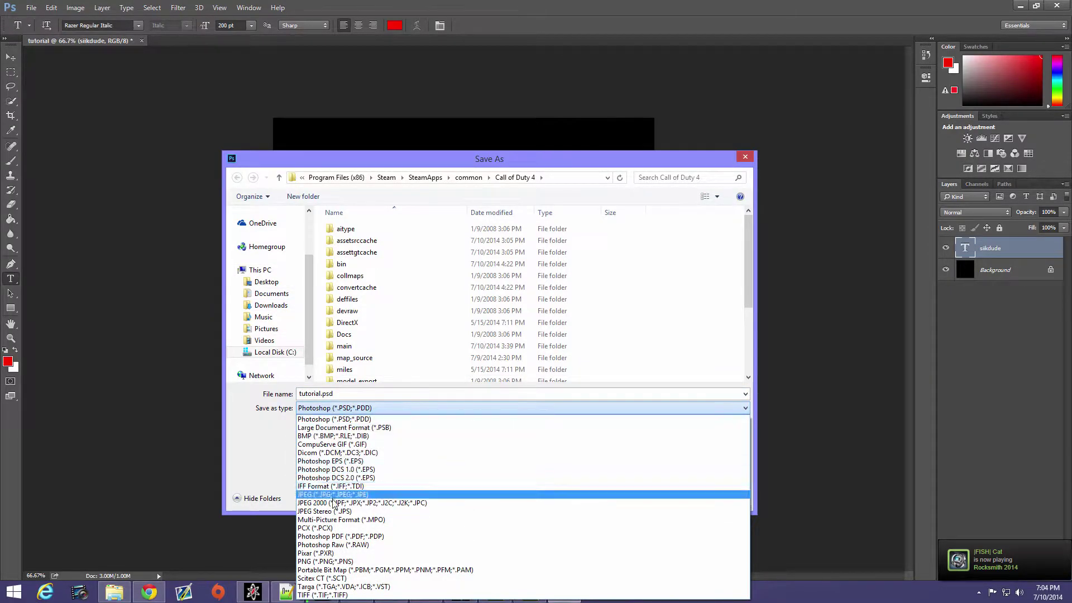
left_click(333, 495)
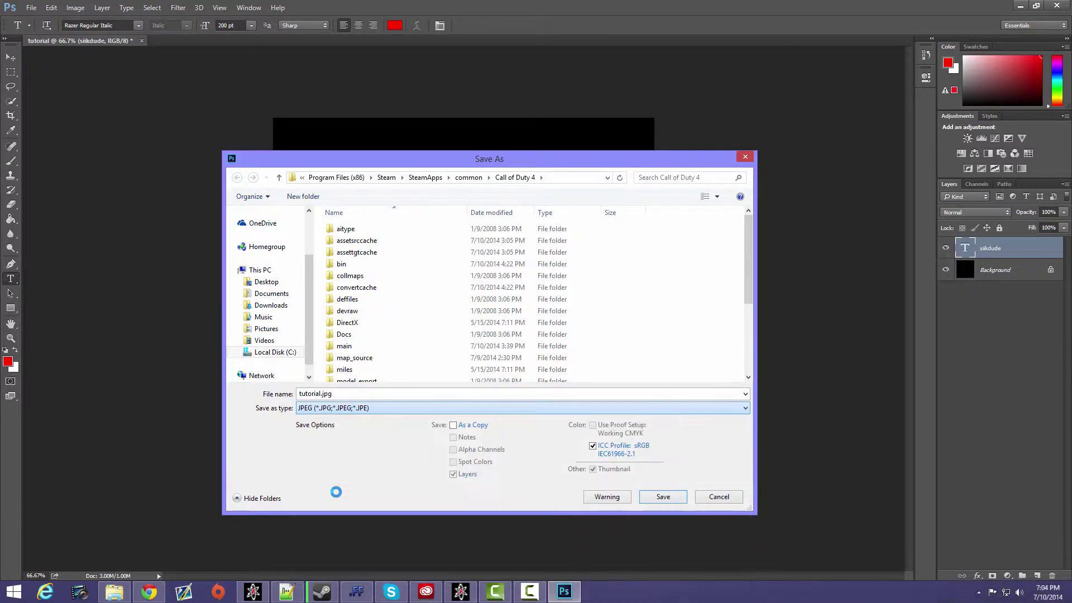
left_click(321, 408)
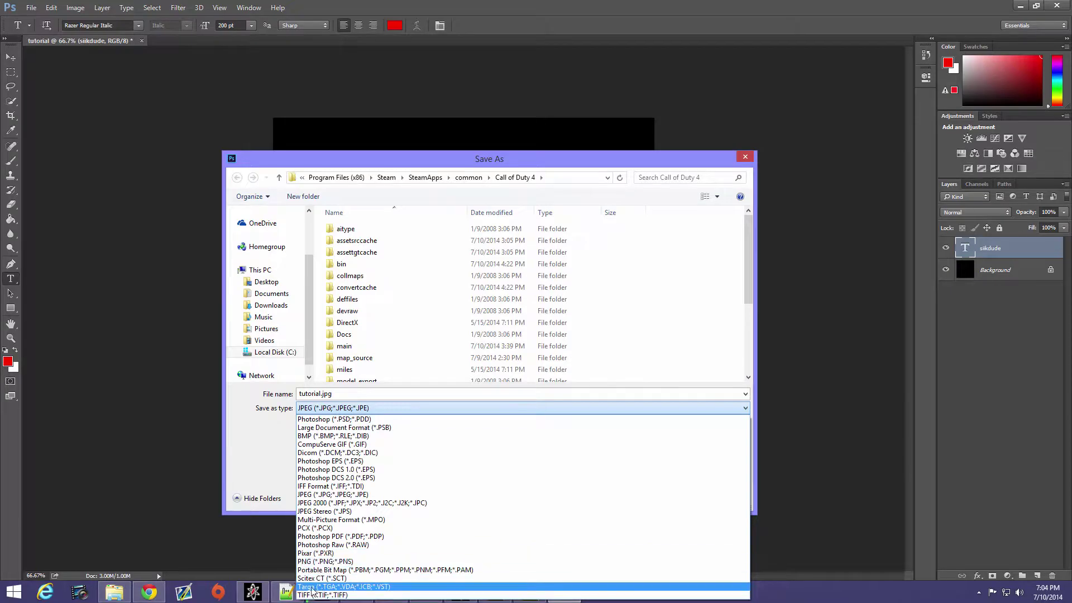
left_click(332, 409)
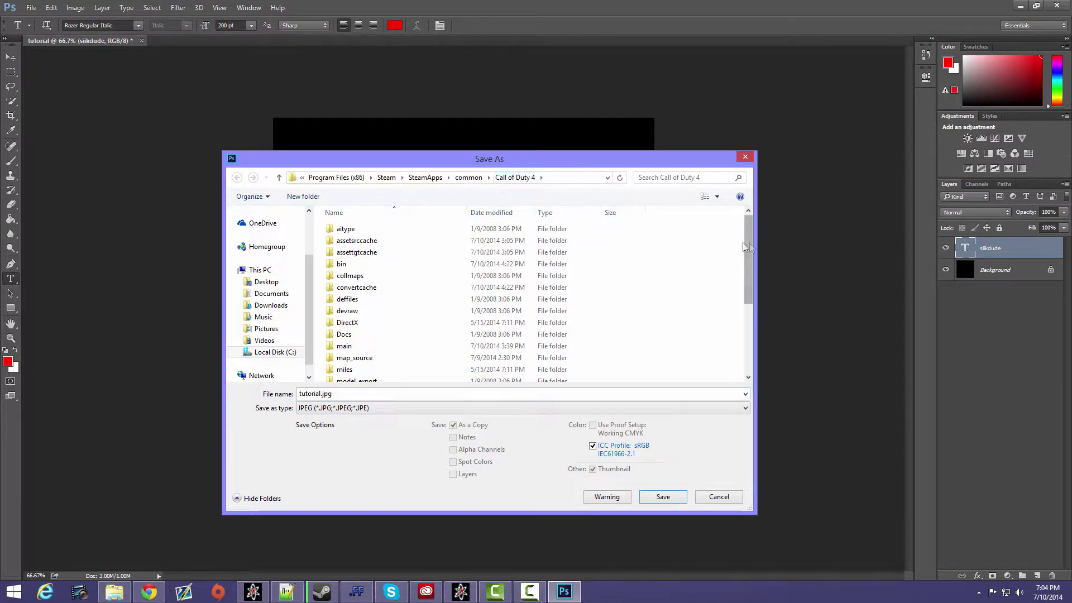
left_click_drag(746, 247, 747, 365)
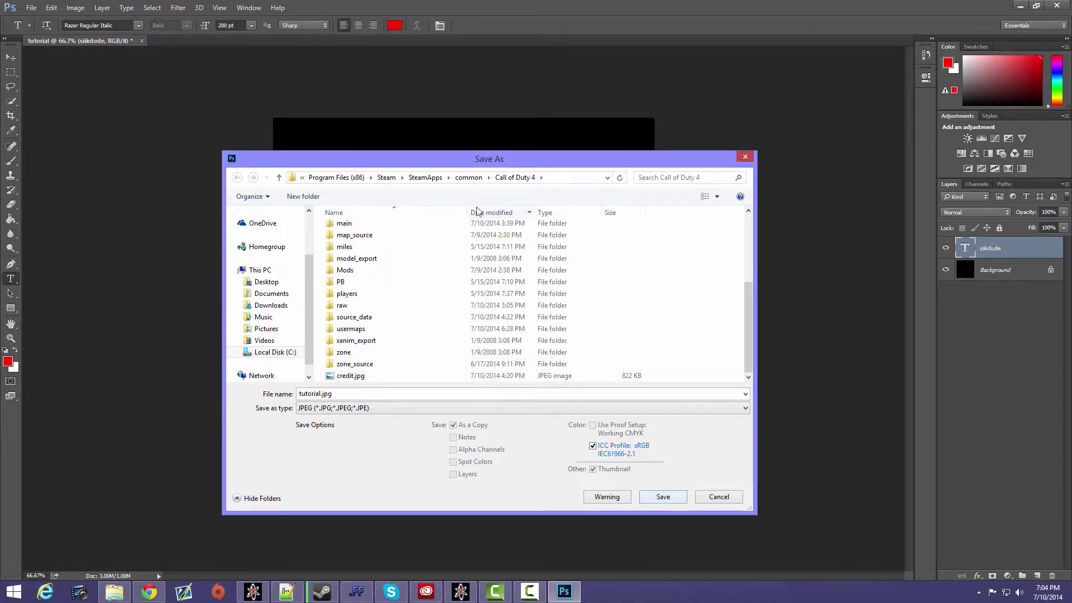
left_click(662, 497)
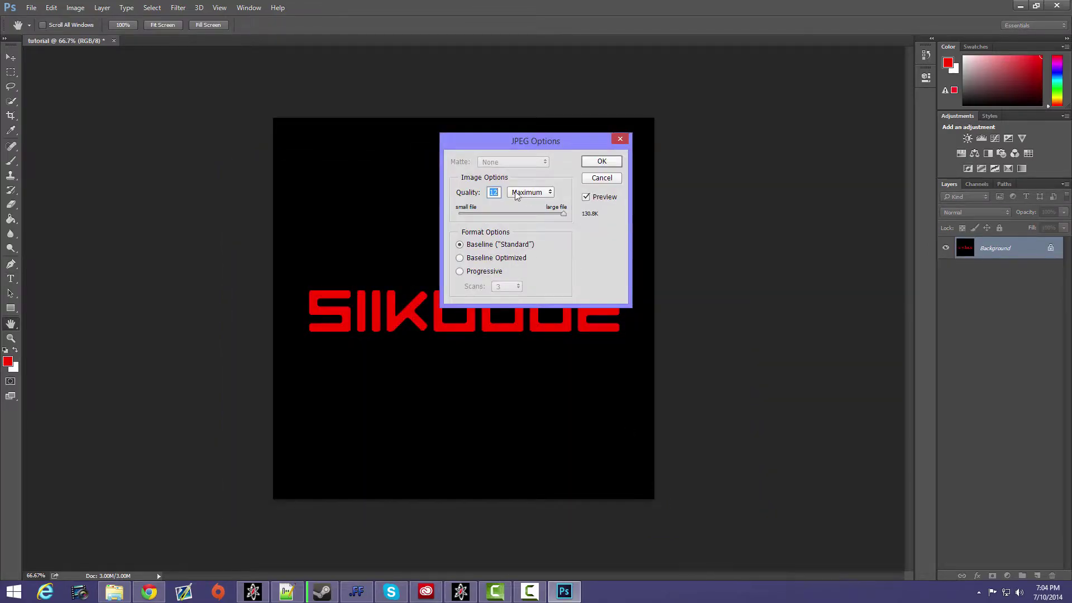
left_click(601, 161)
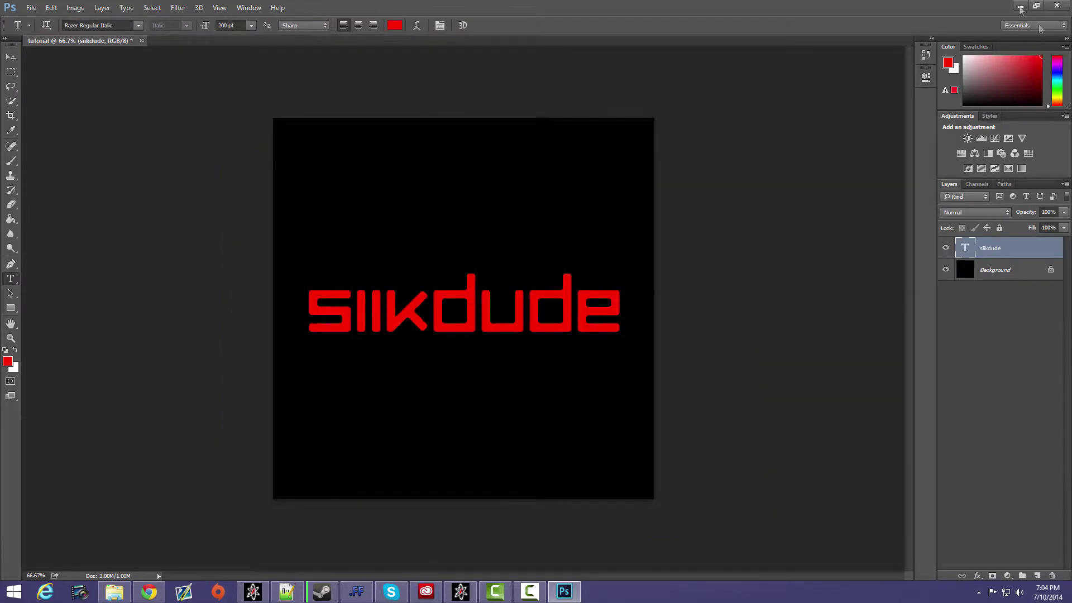
- Minimize Photoshop, open asset_manager and create a new material entry named tutorial
left_click(1020, 8)
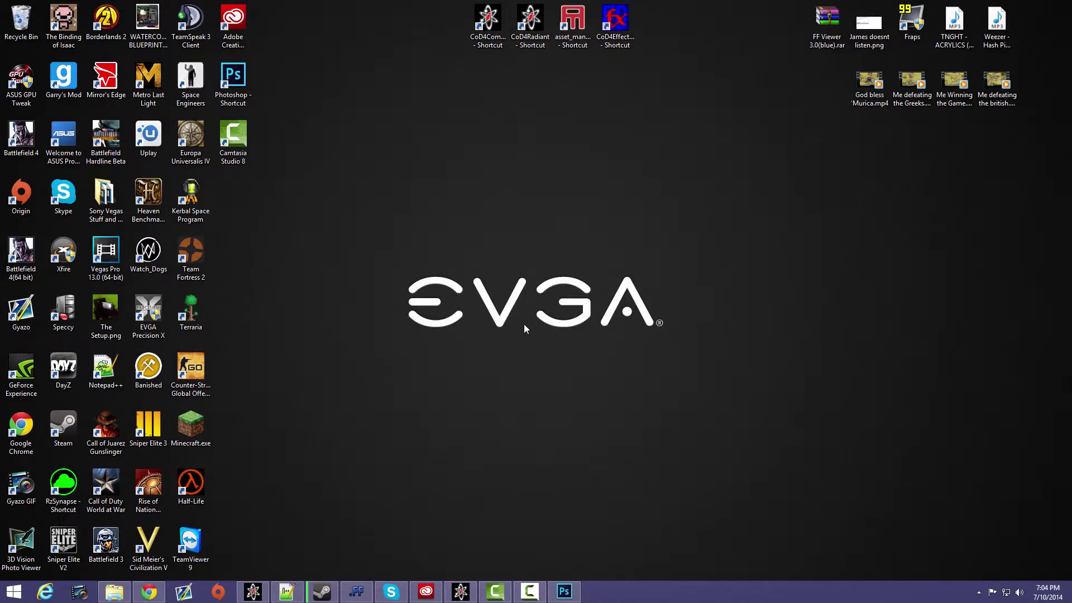
double_click(591, 37)
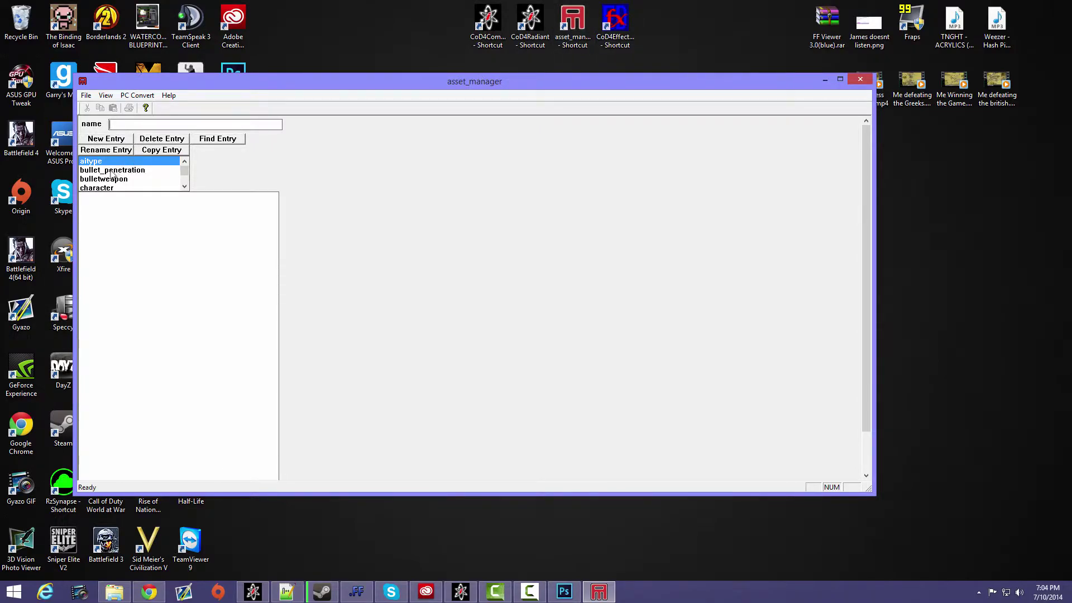
scroll(186, 176, "down", 3)
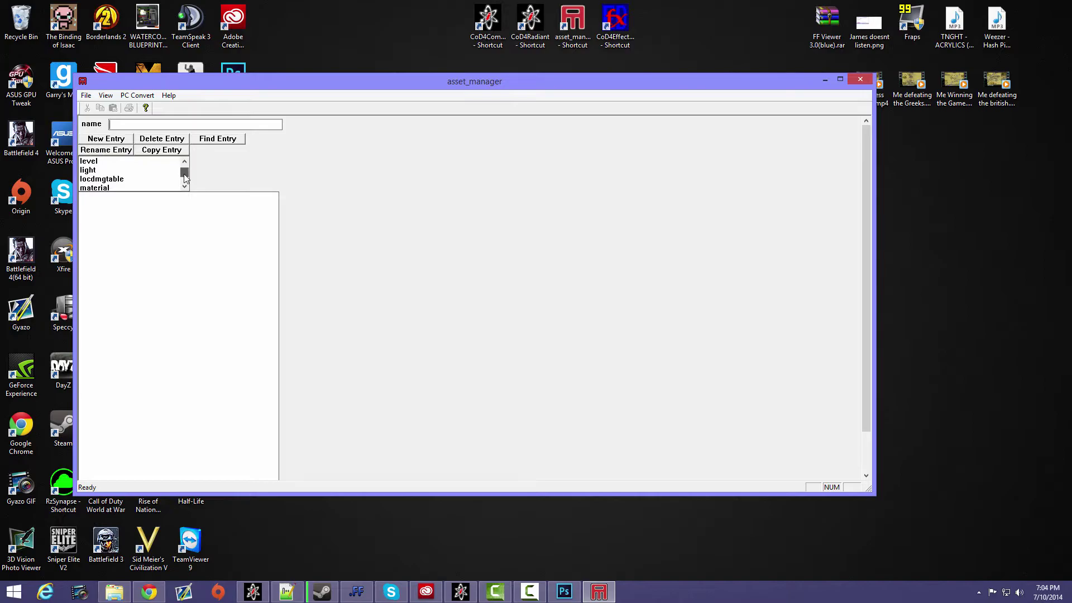
left_click(124, 179)
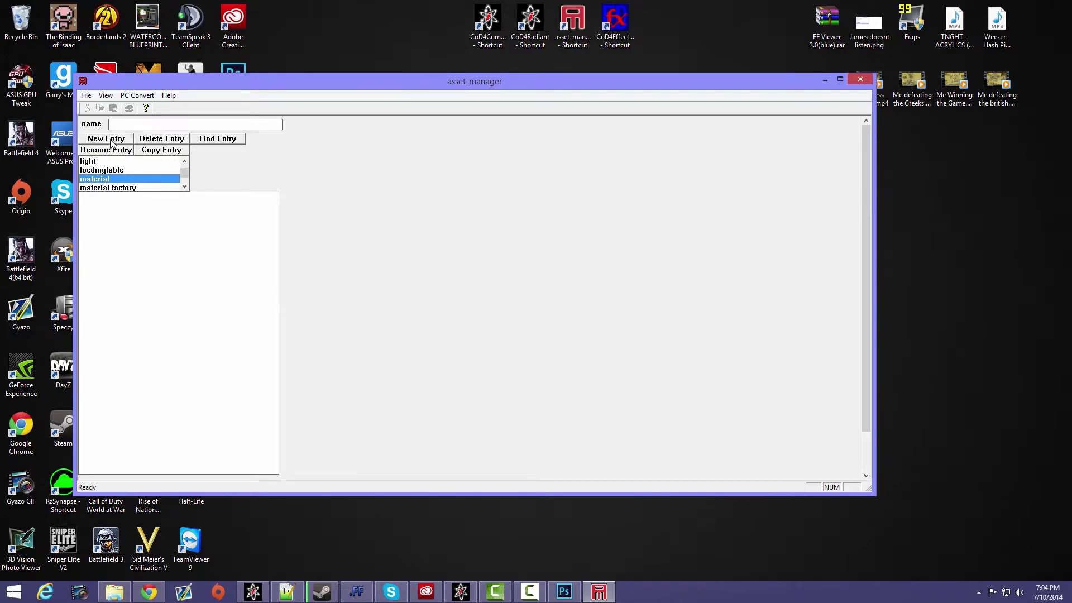
left_click(127, 141)
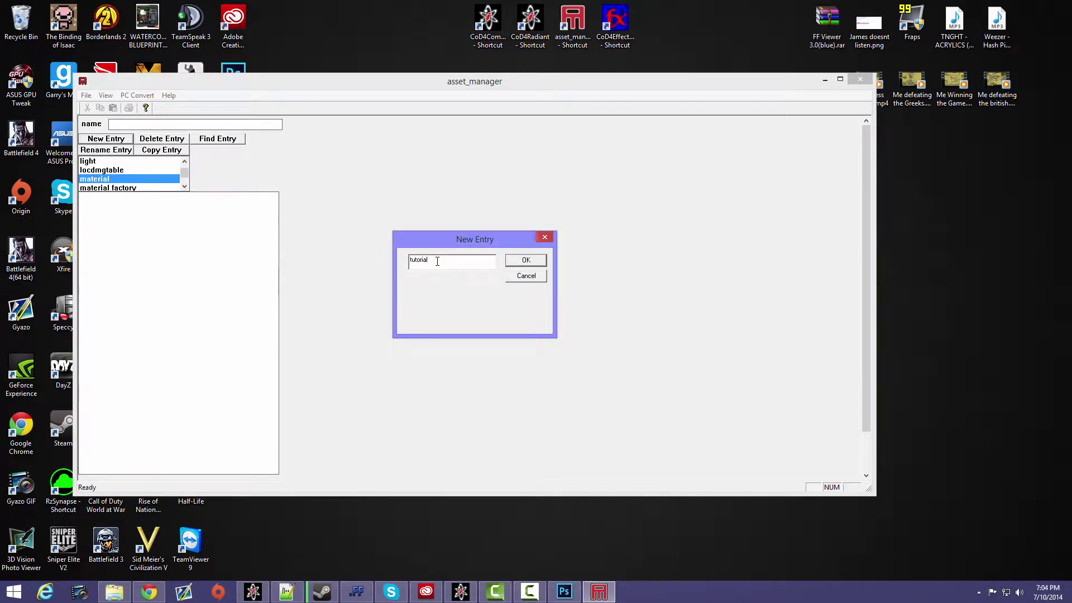
left_click(516, 262)
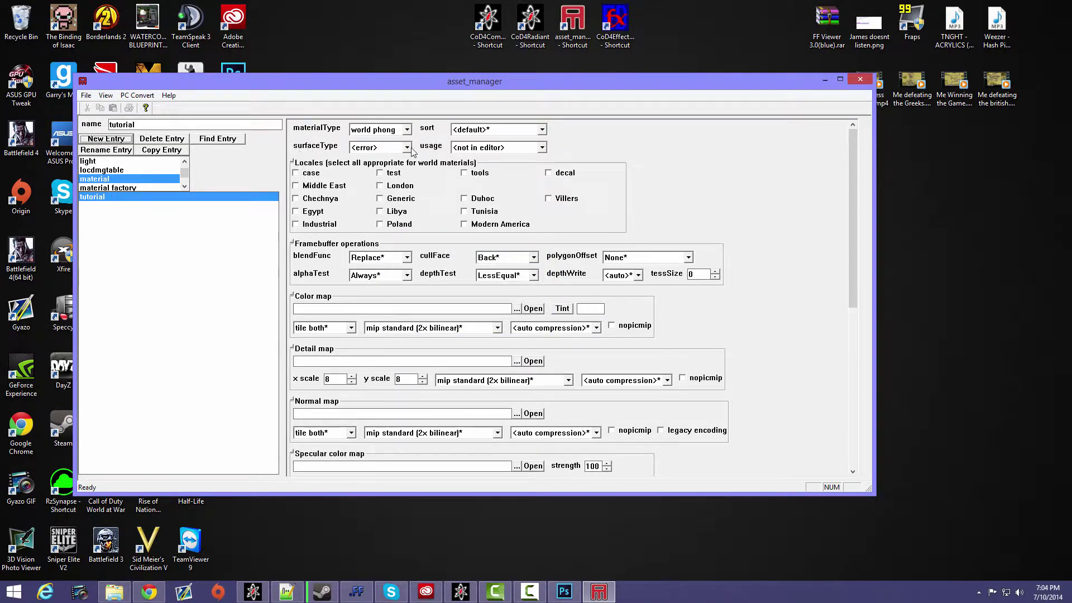
- Set the surfaceType of the tutorial material to concrete
left_click(407, 147)
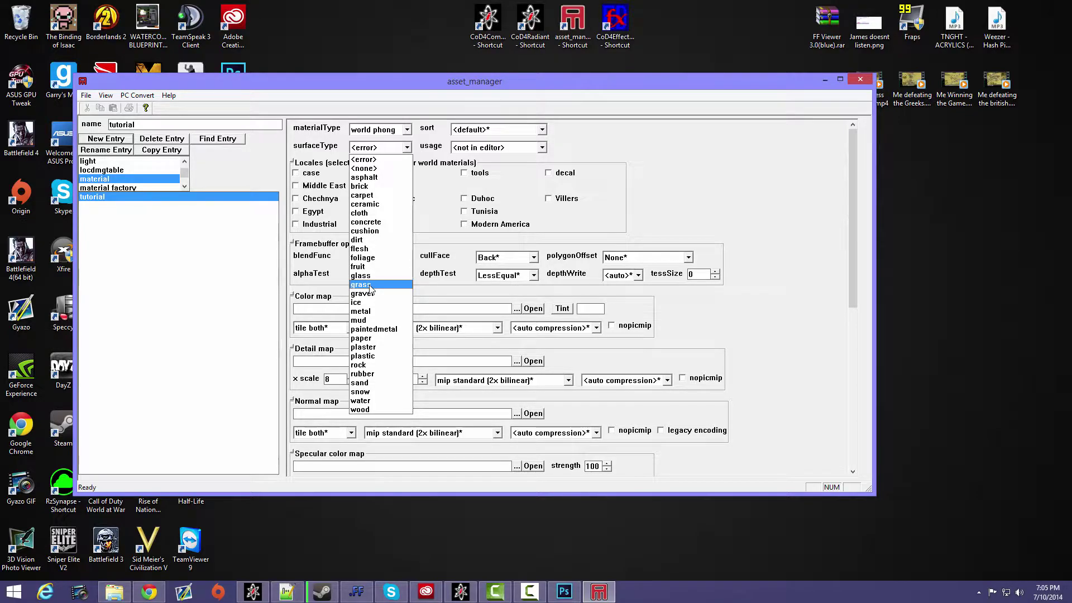
left_click(377, 224)
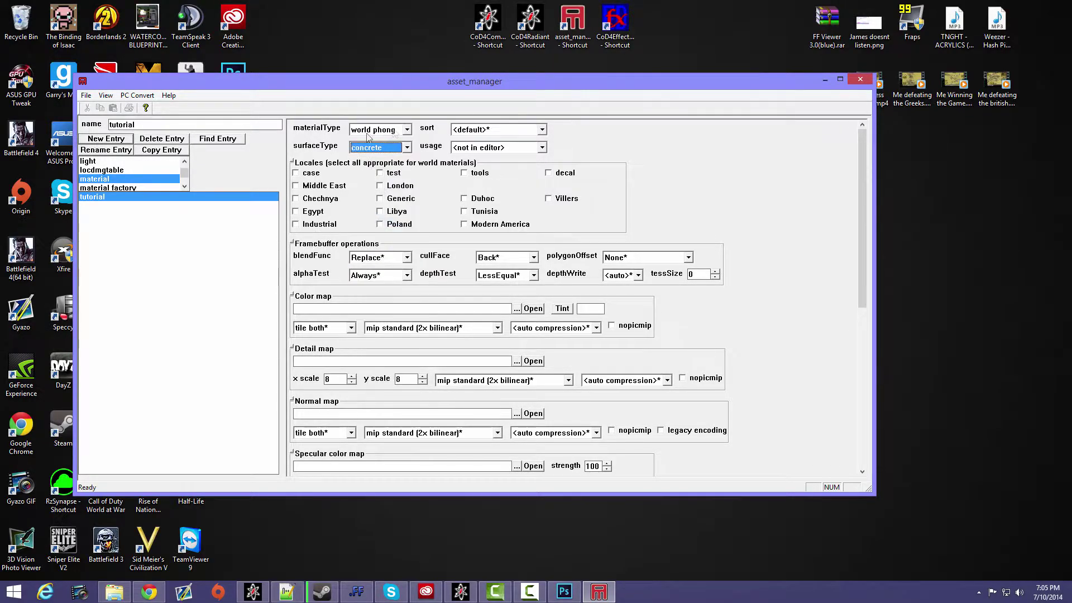
- Set the tutorial material's usage to interior wall and enable the test and tools locales
left_click(542, 148)
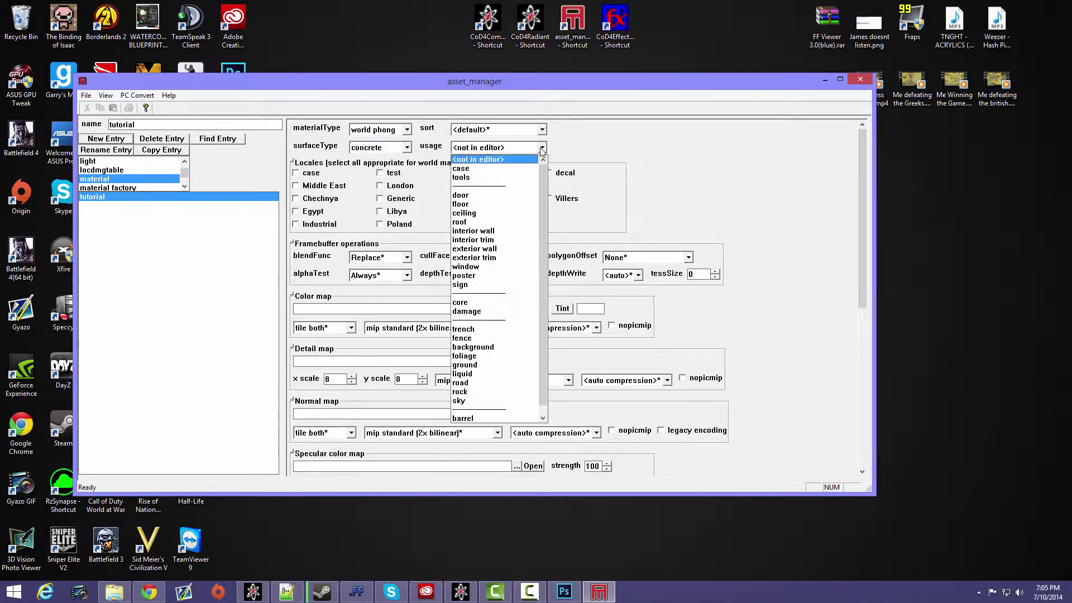
left_click(525, 230)
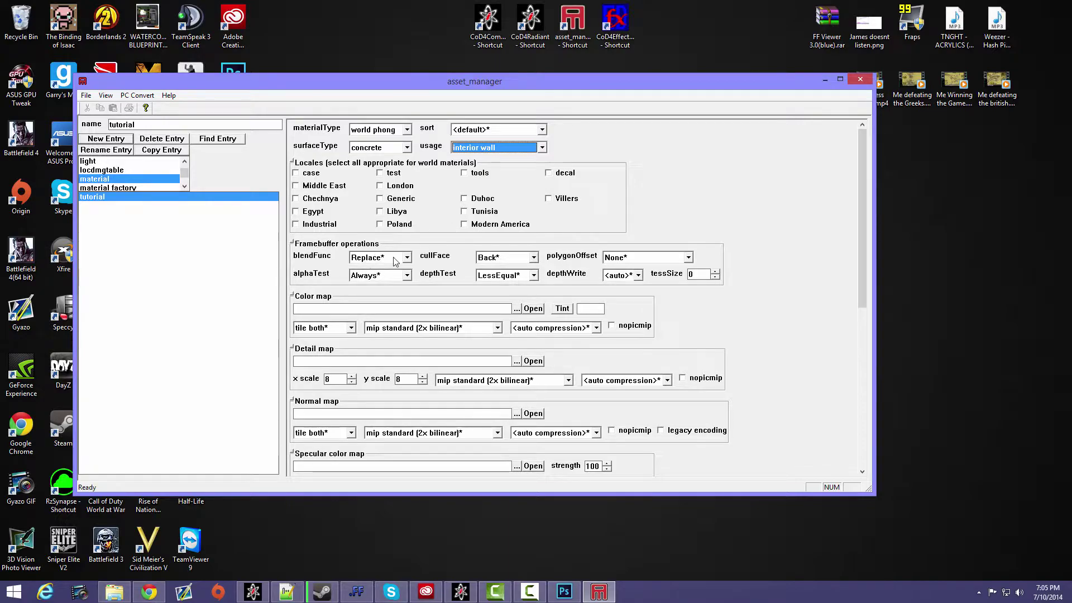
left_click(382, 174)
left_click(465, 173)
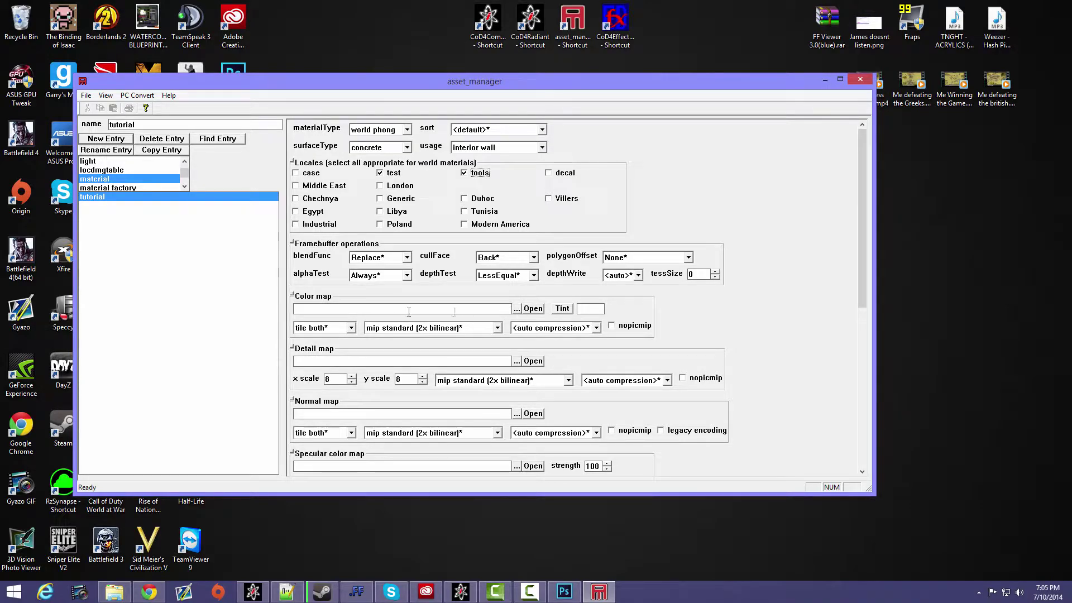
- Assign tutorial.jpg from the Call of Duty 4 folder as the material's color map and preview the image
left_click(516, 310)
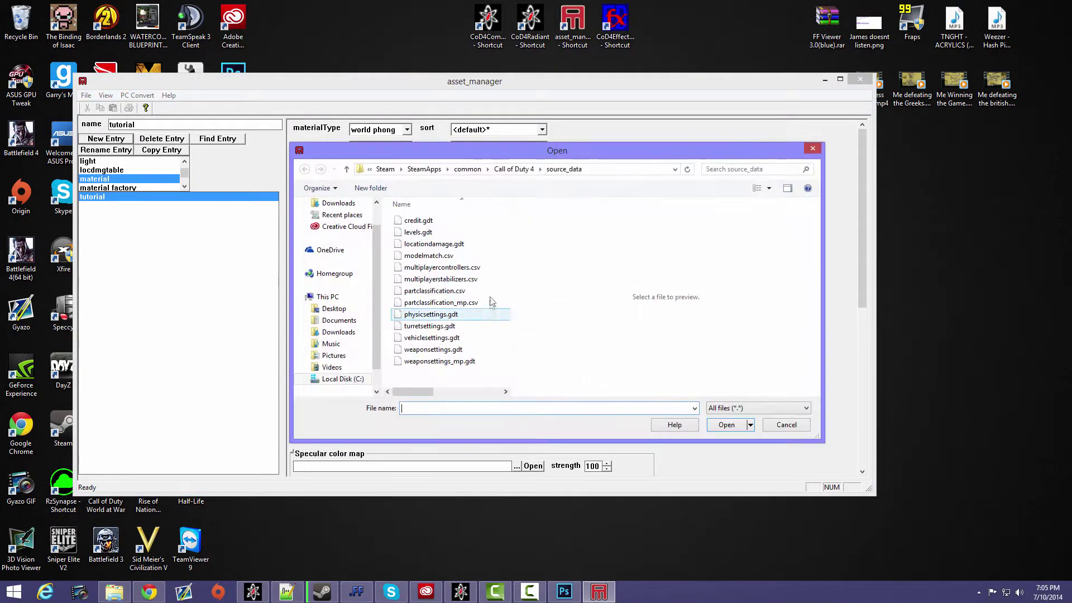
left_click(513, 169)
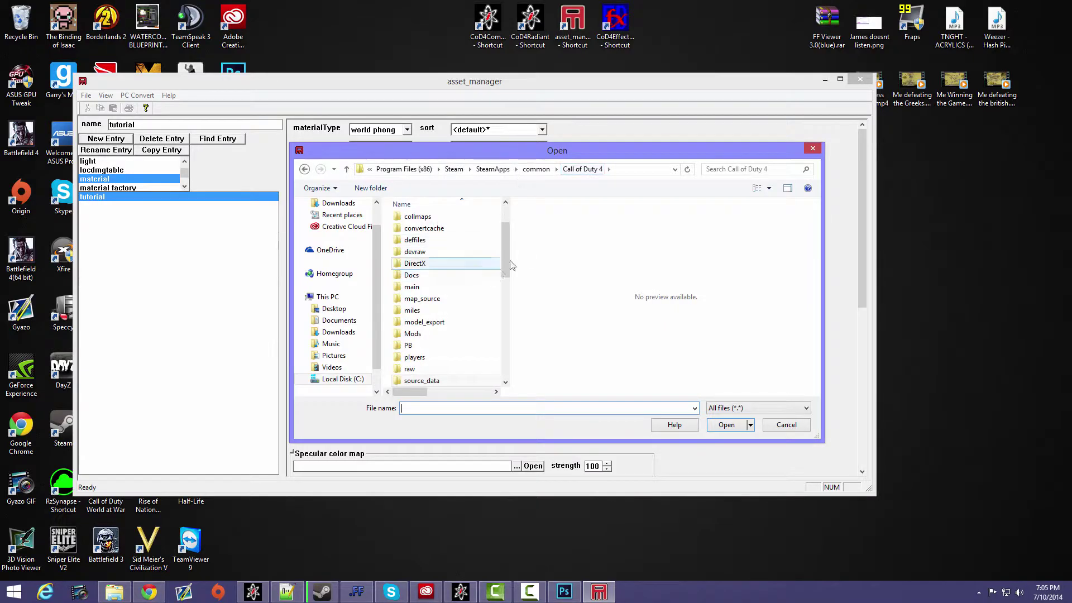
scroll(496, 290, "down", 5)
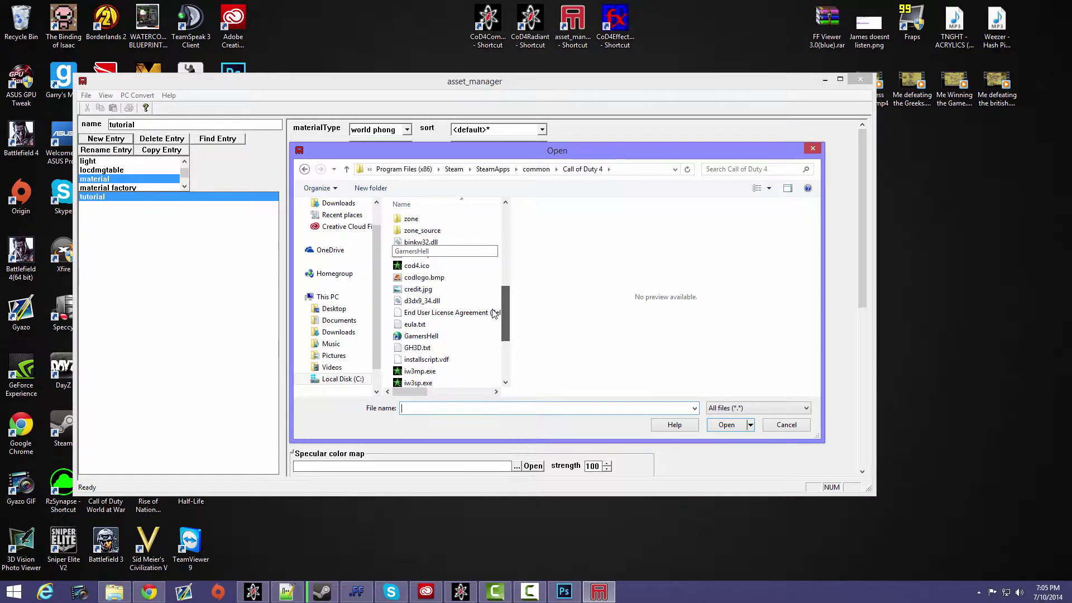
scroll(494, 326, "down", 1)
scroll(493, 332, "down", 2)
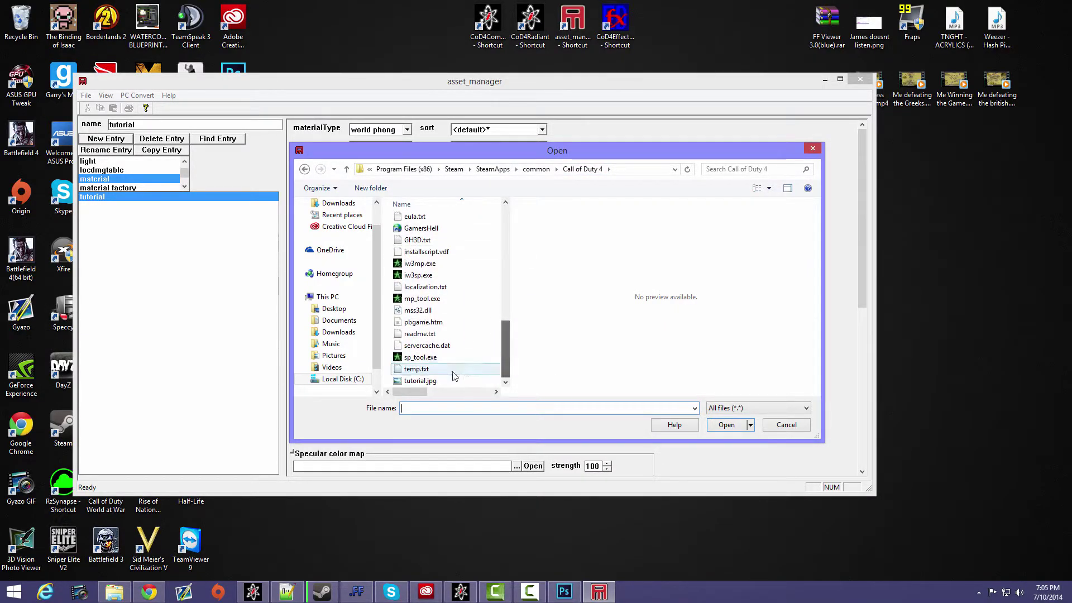
left_click(420, 380)
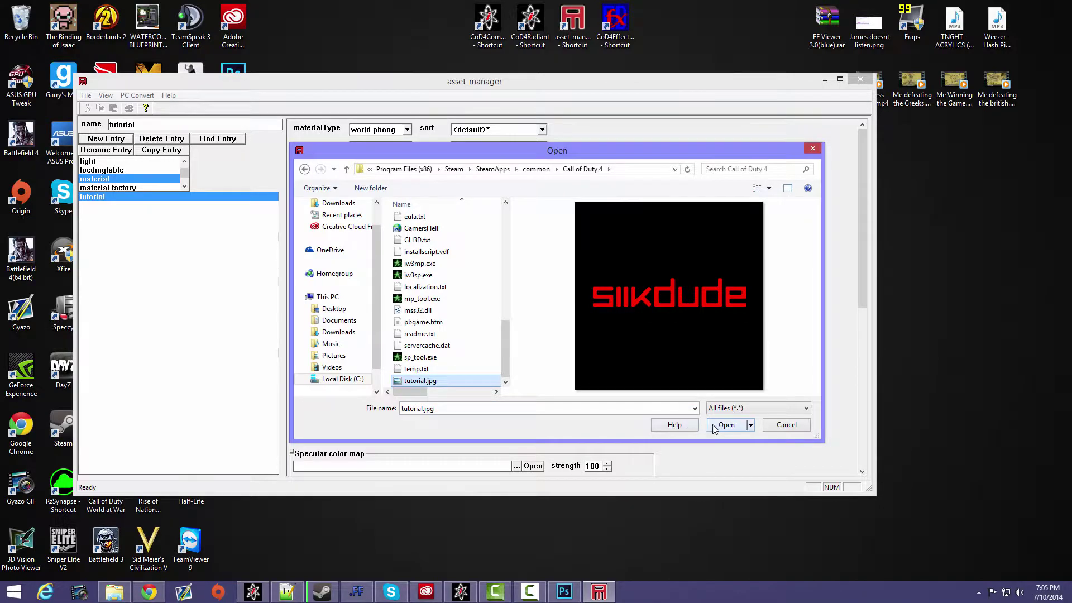
left_click(715, 426)
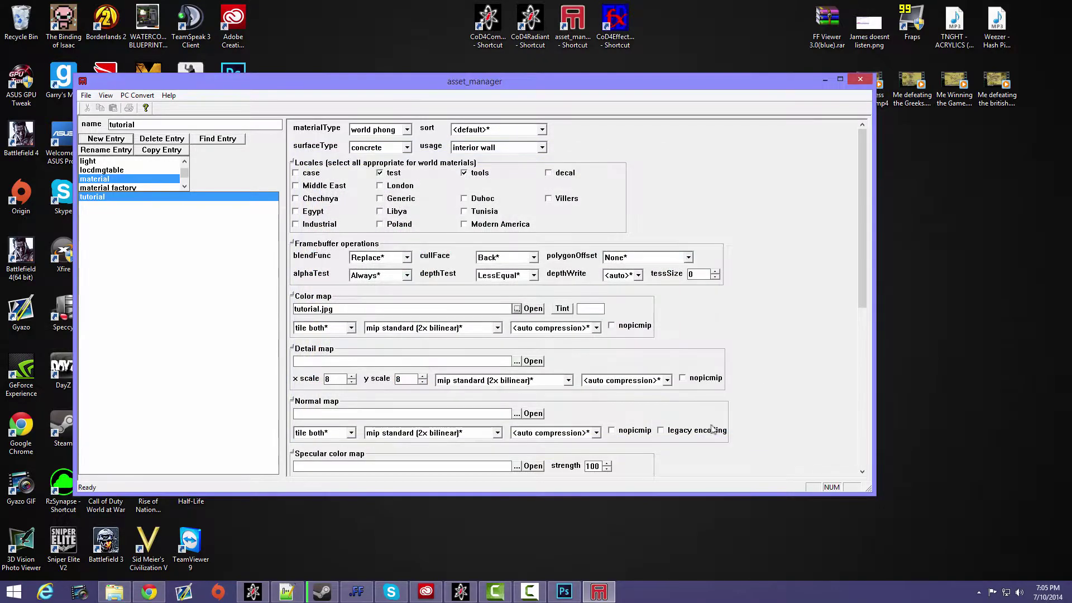
left_click(533, 310)
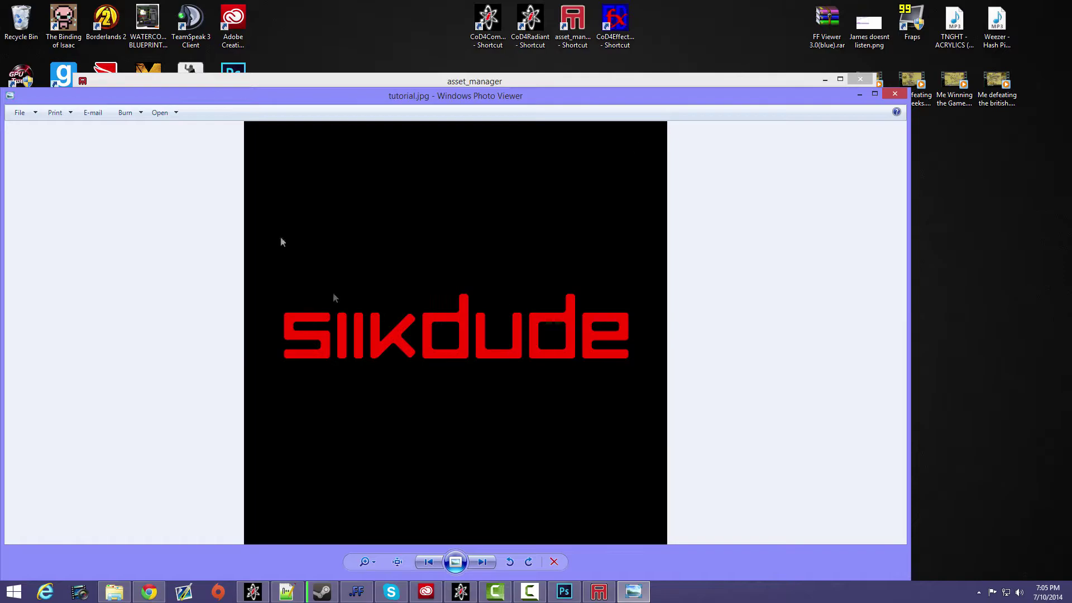
left_click(894, 93)
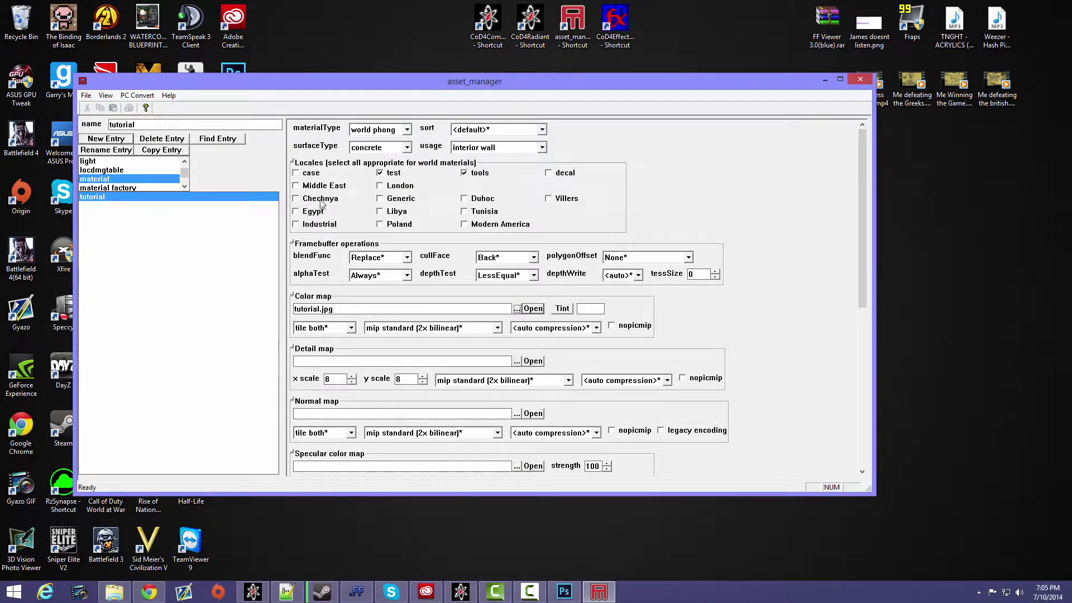
- Save the asset file as tutorial.gdt in the source_data folder of Call of Duty 4
left_click(86, 95)
left_click(112, 138)
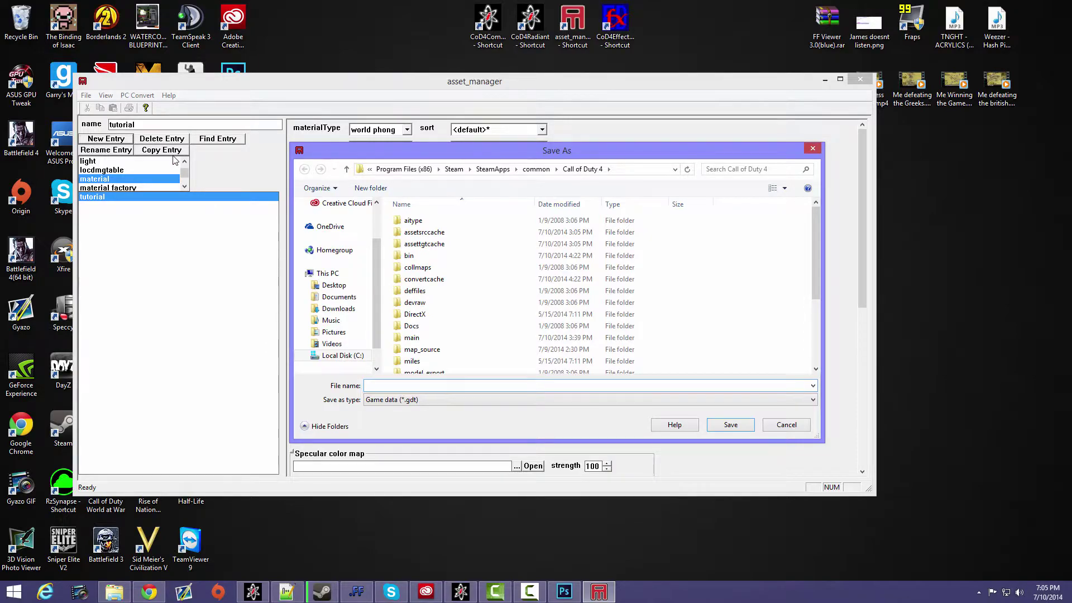
left_click_drag(373, 154, 370, 147)
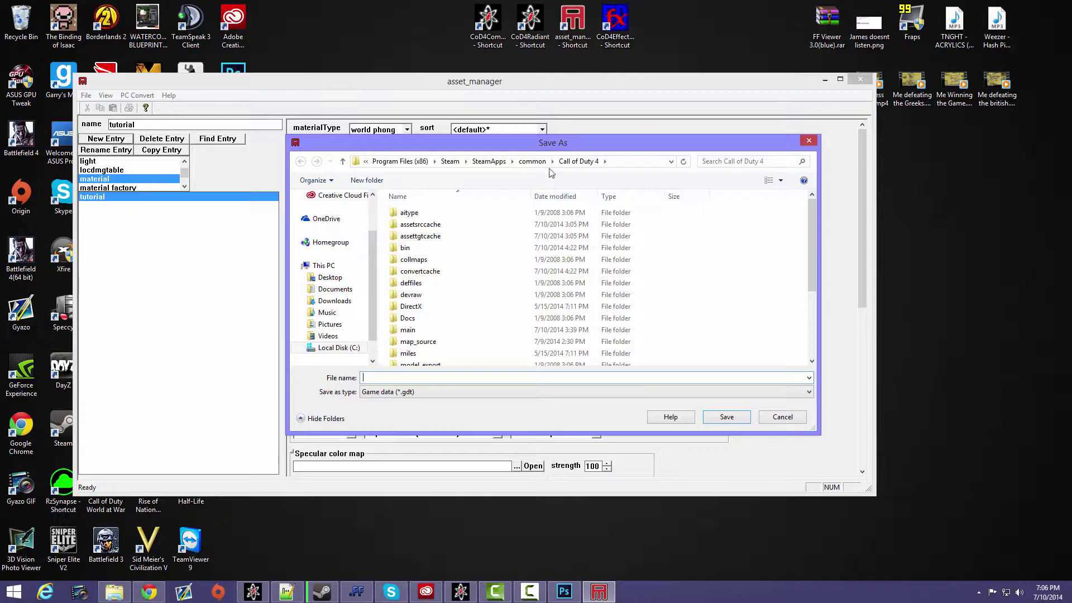
left_click(438, 282)
scroll(435, 287, "down", 1)
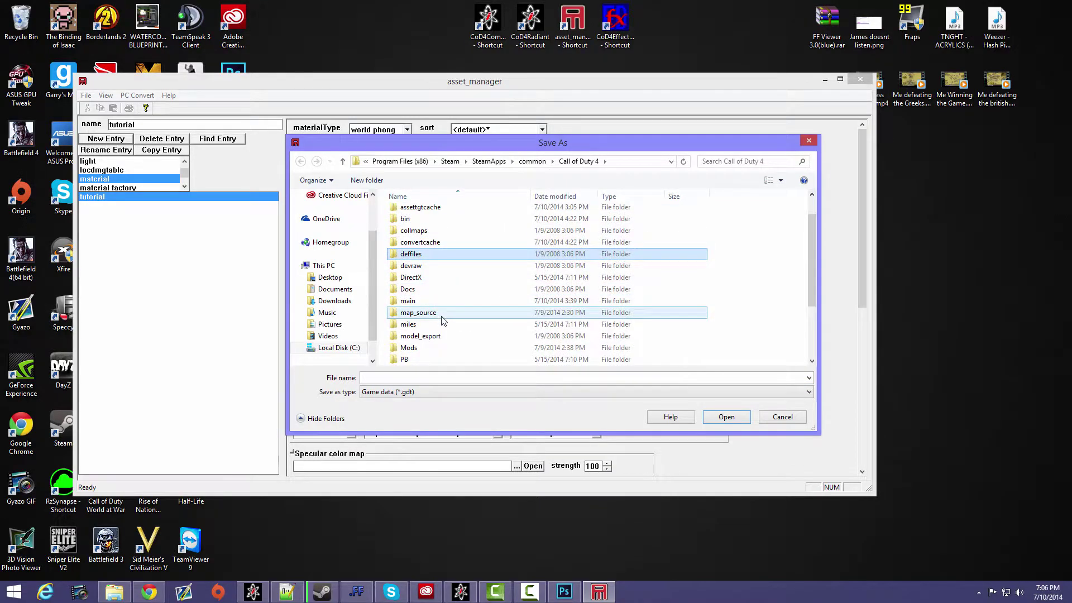
double_click(424, 313)
left_click(301, 162)
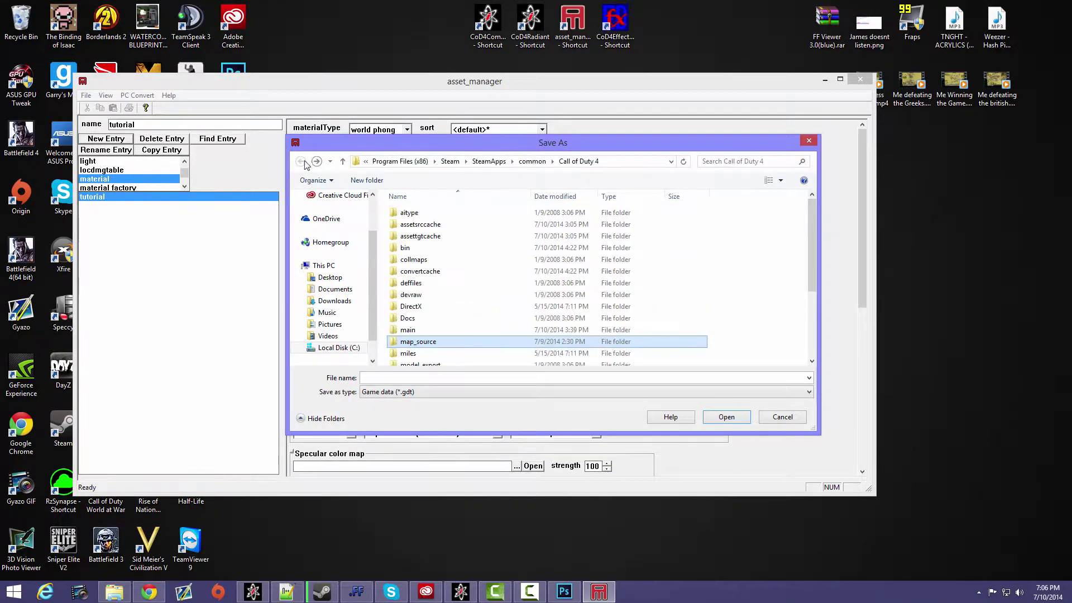
scroll(449, 296, "down", 1)
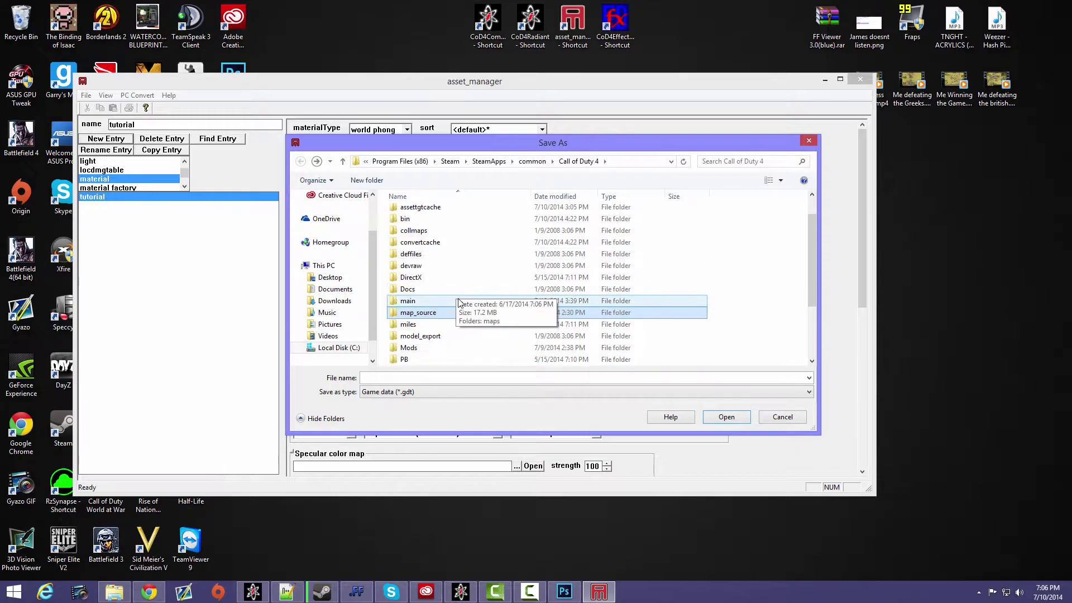
scroll(438, 291, "down", 3)
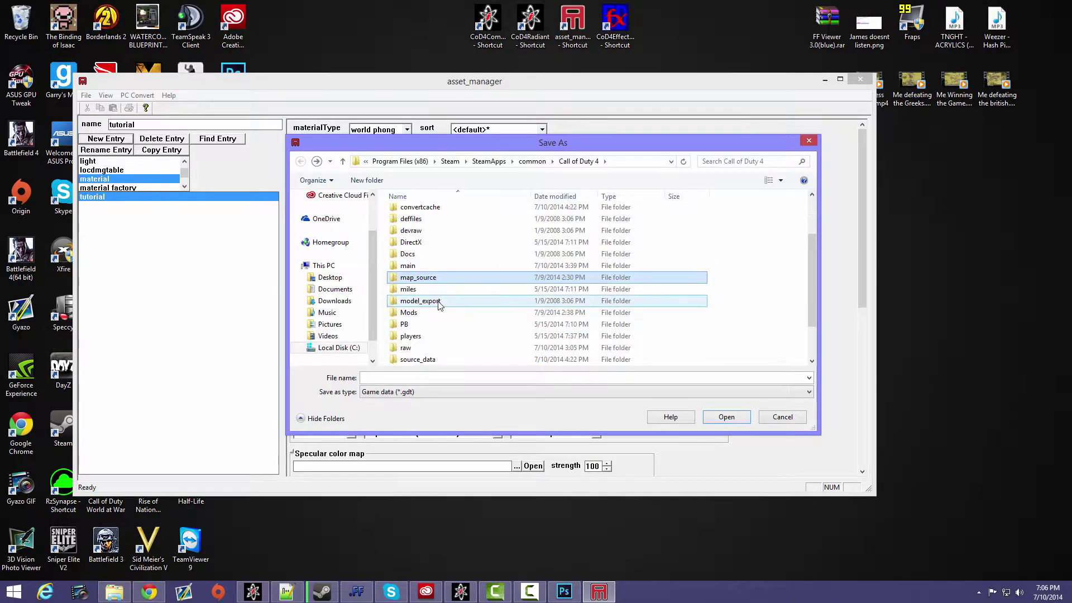
double_click(433, 330)
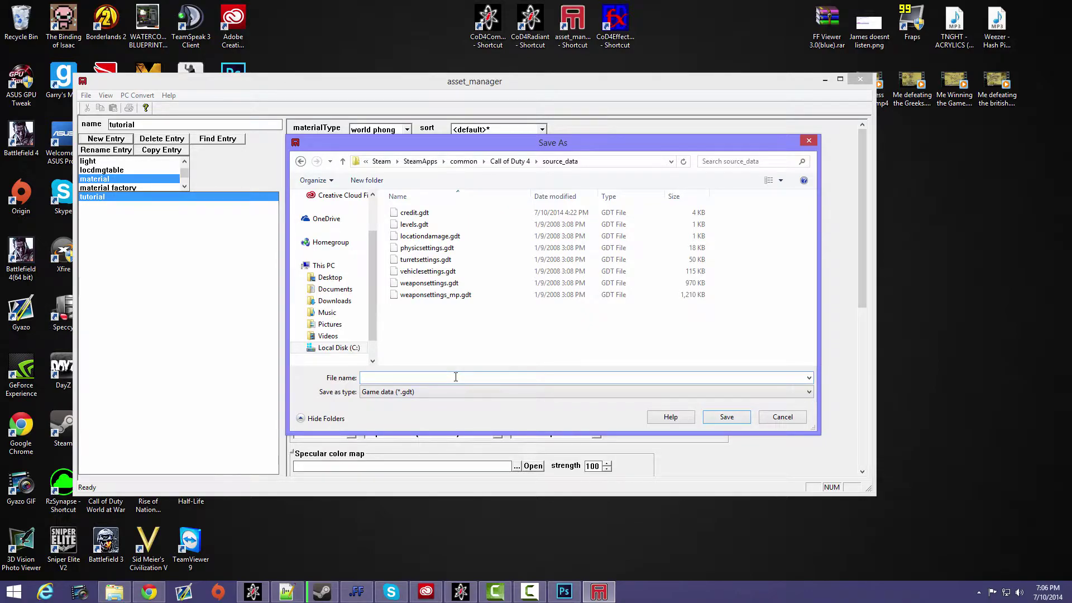
type("tutorial")
left_click(726, 417)
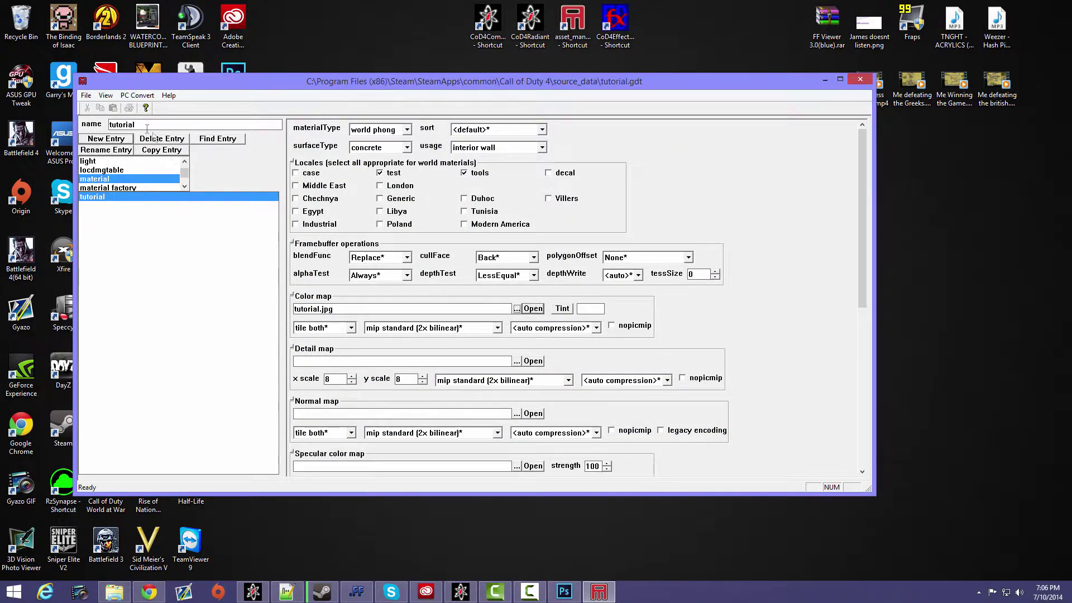
- Run the PC conversion for the current asset only and dismiss the finished console
left_click(137, 96)
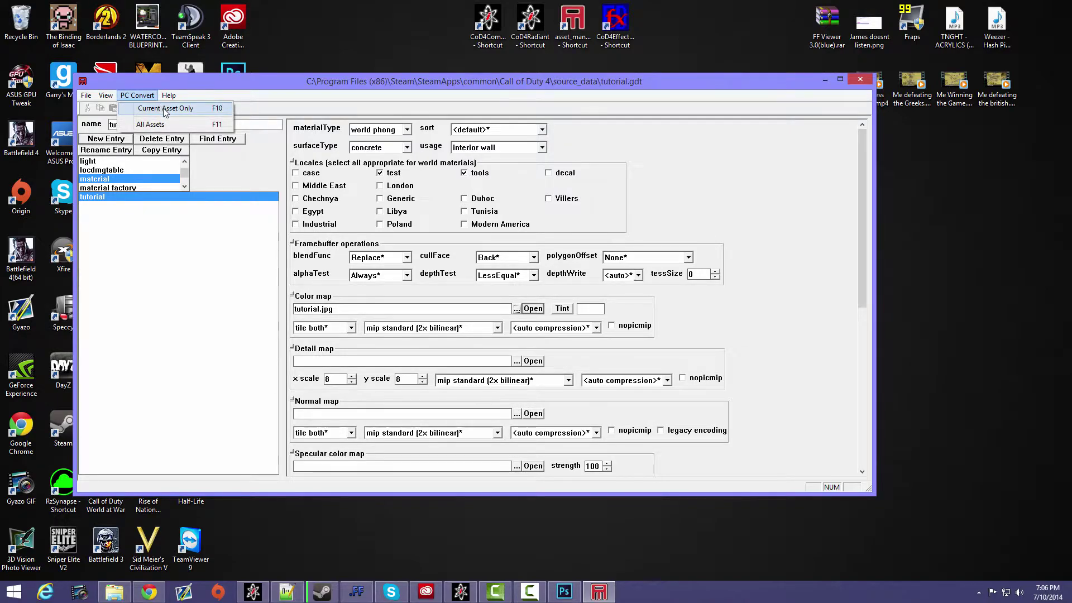
left_click(165, 109)
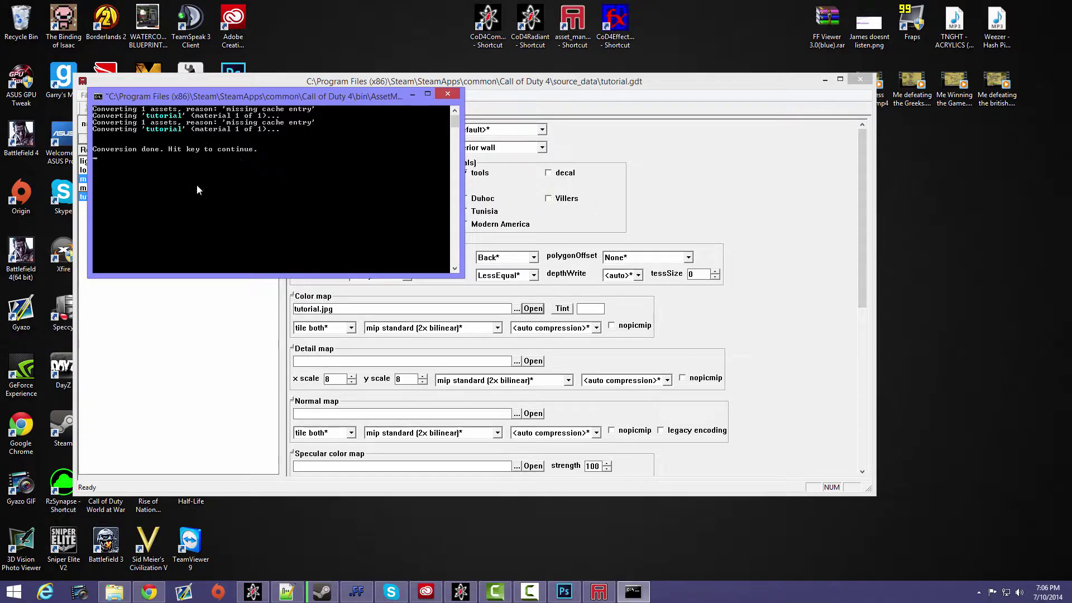
key("Return")
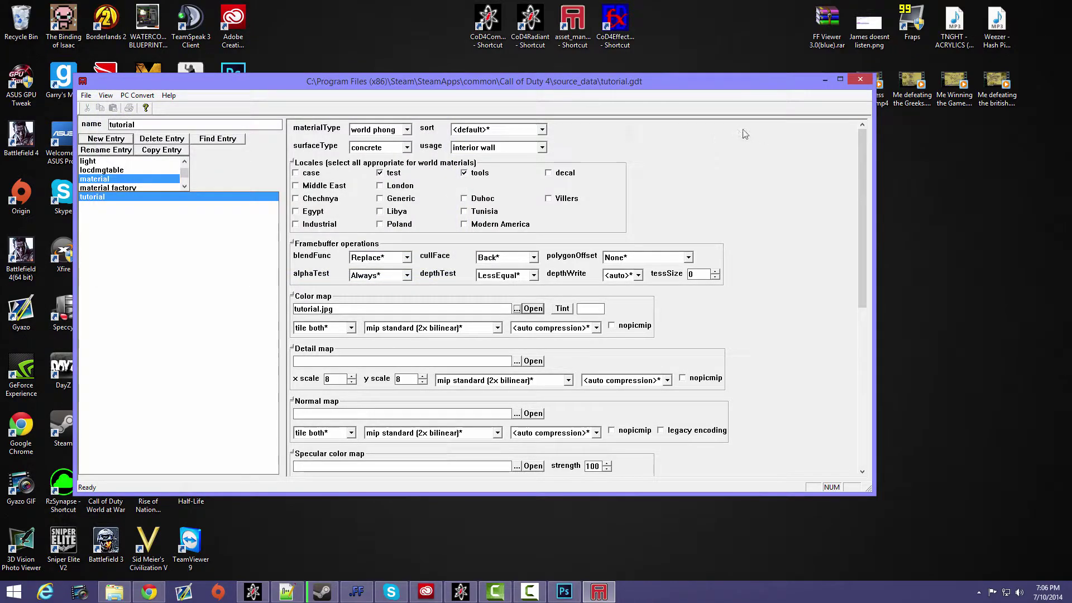
- Minimize asset_manager, switch to the Call of Duty 4 folder in File Explorer and open Mods\deg_deathrun
left_click(823, 80)
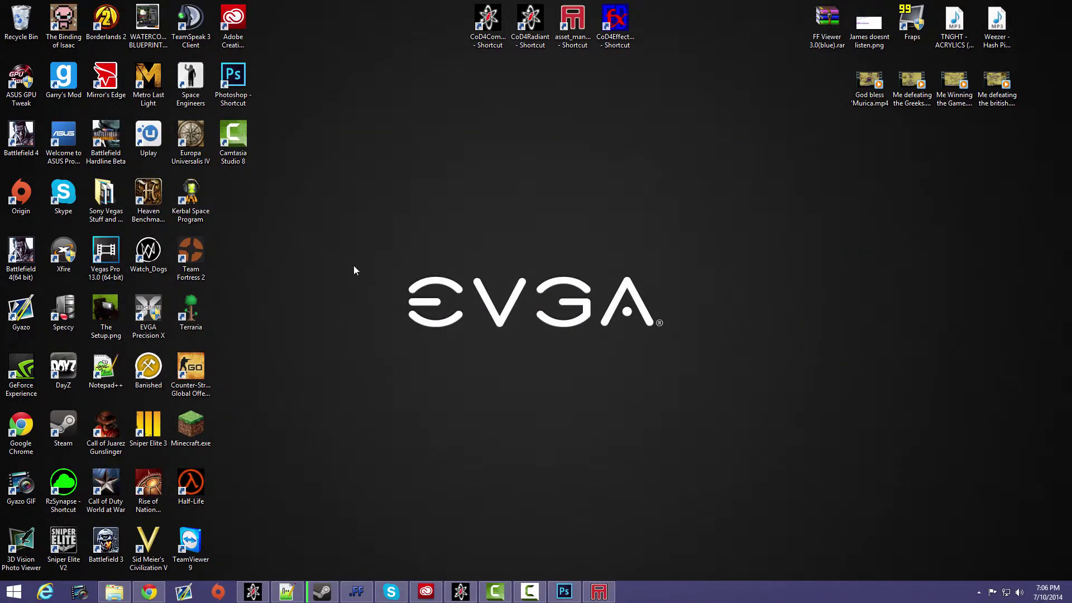
left_click(115, 594)
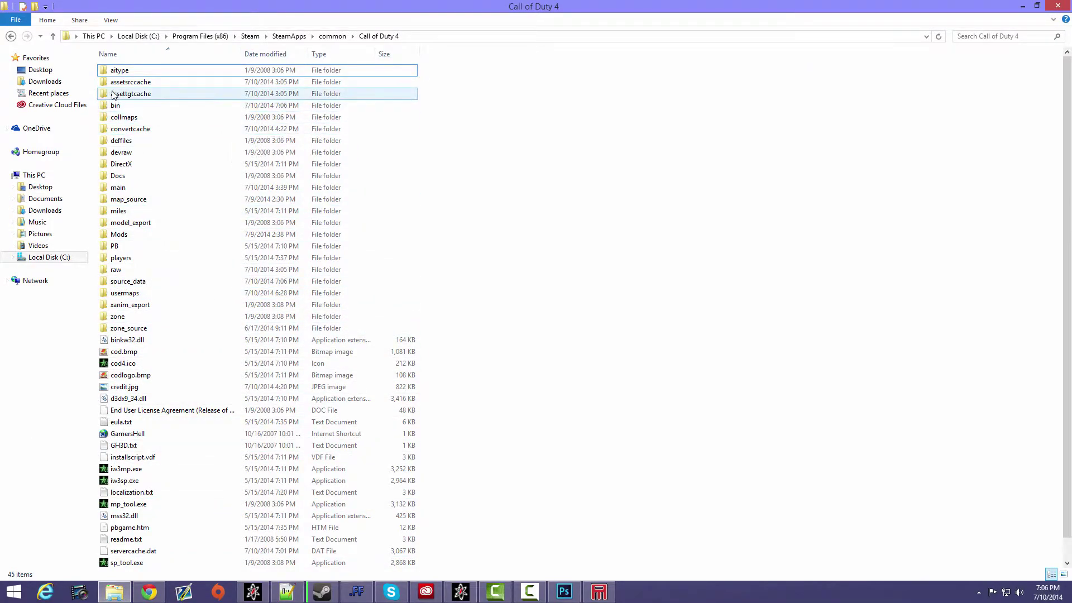
scroll(146, 190, "down", 1)
scroll(154, 323, "up", 1)
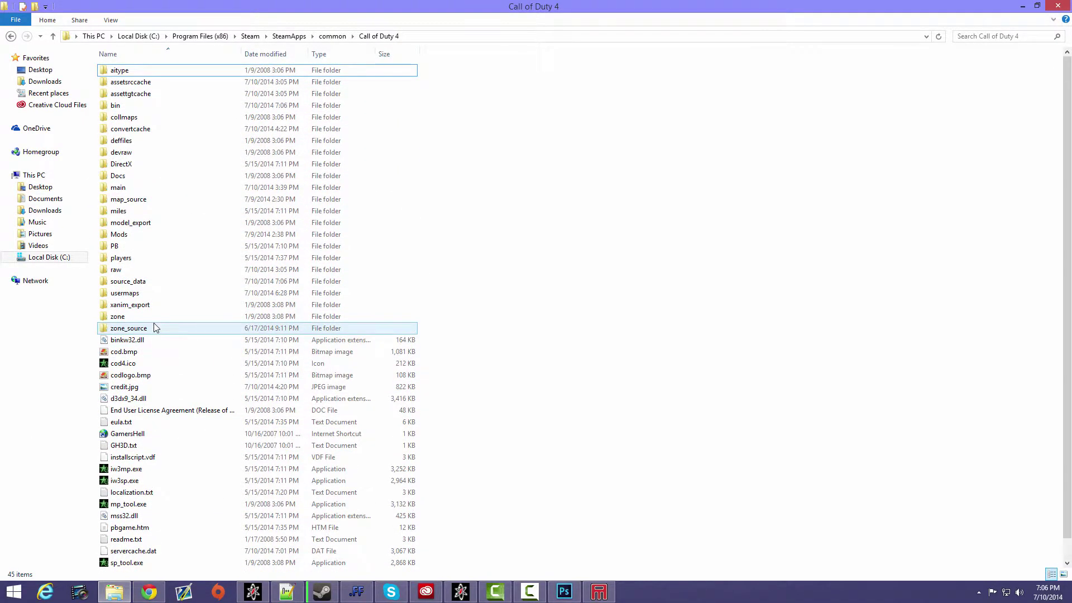
double_click(134, 236)
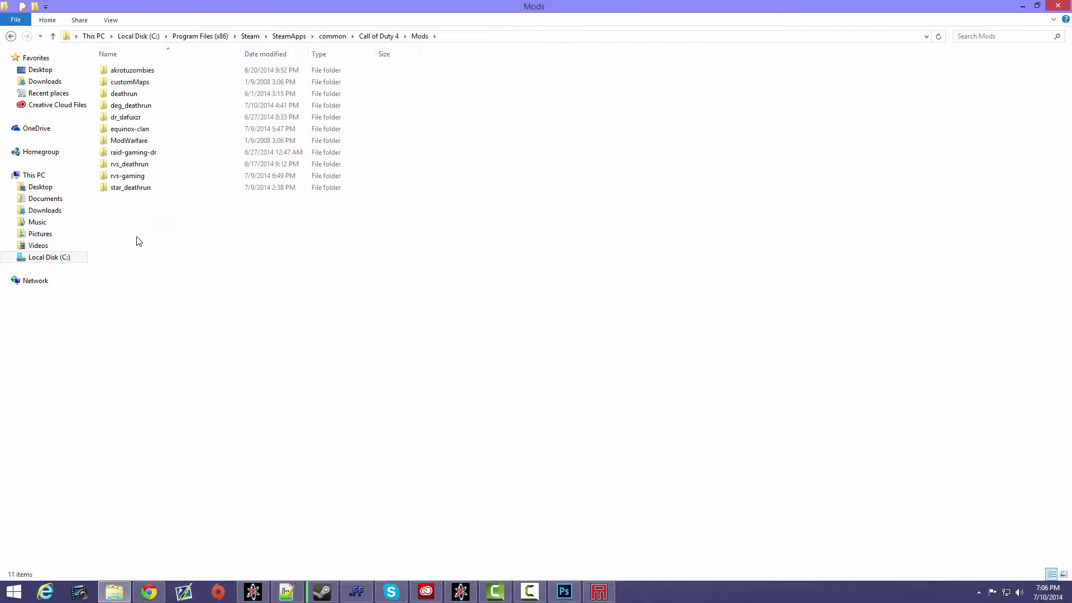
left_click(153, 155)
left_click(151, 165)
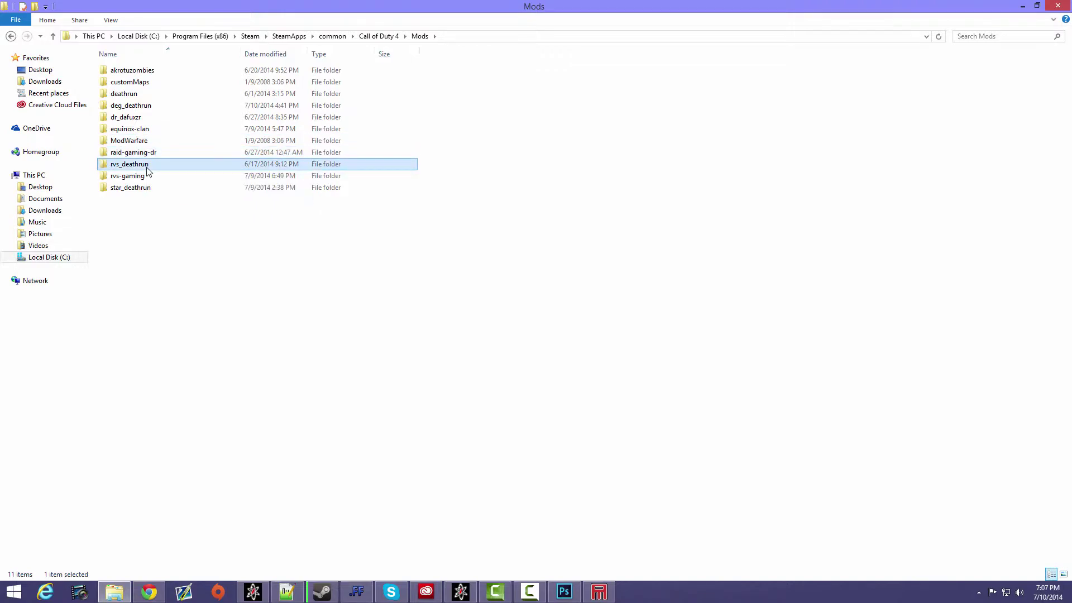
left_click(152, 177)
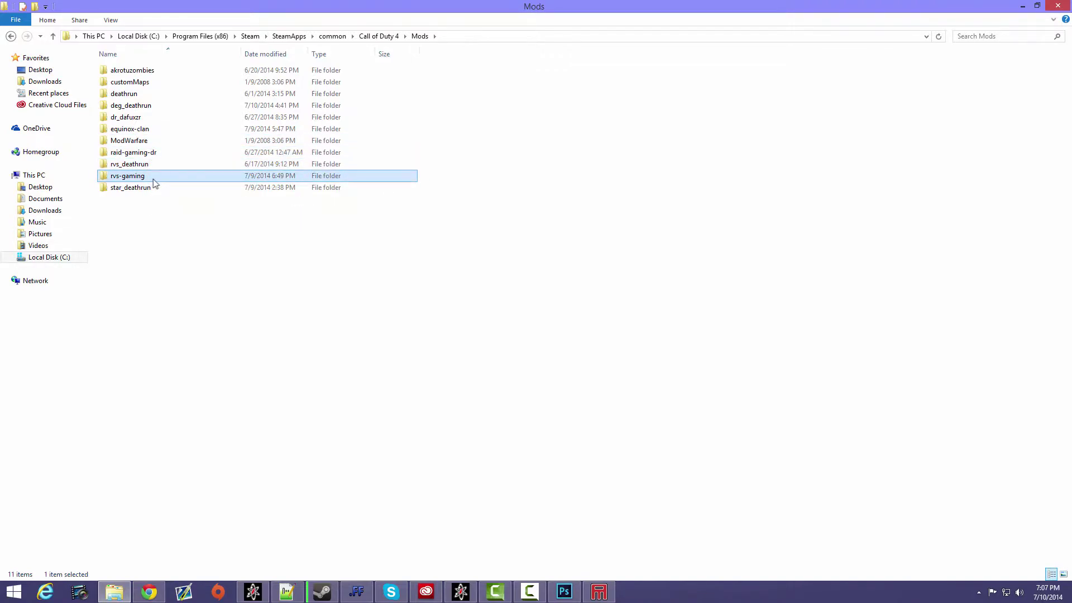
double_click(131, 106)
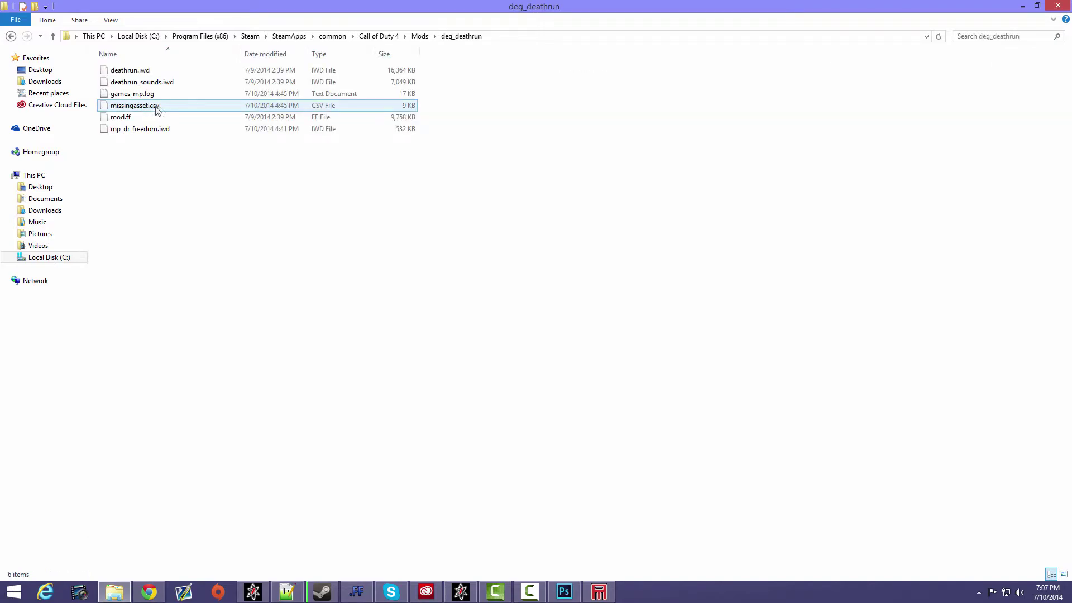
- Open mp_dr_freedom.iwd in WinRAR and examine the contents of its images folder
right_click(167, 131)
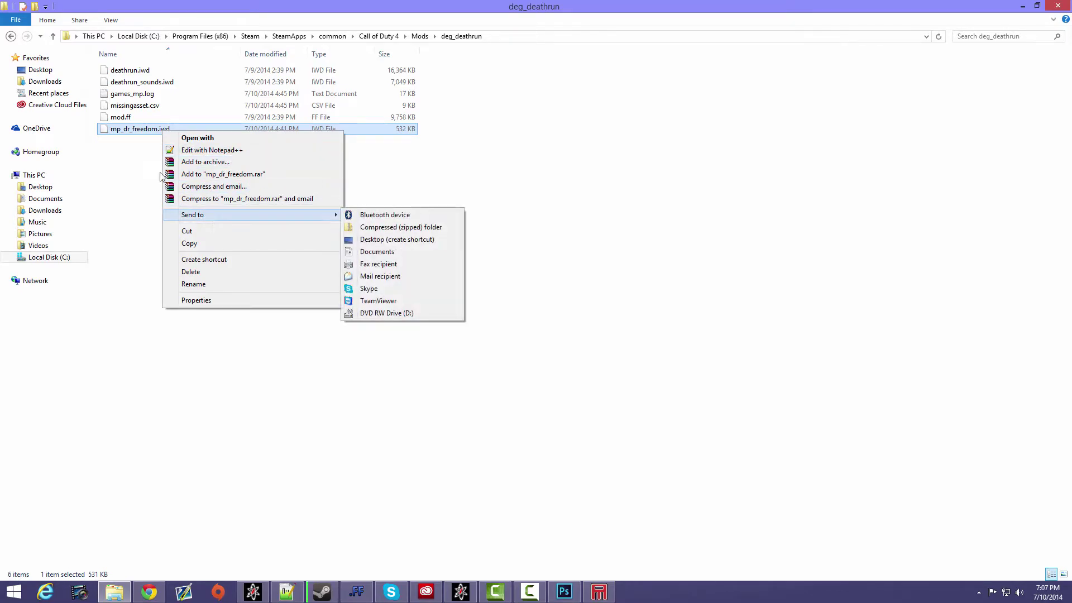
left_click(130, 134)
double_click(130, 134)
left_click(518, 210)
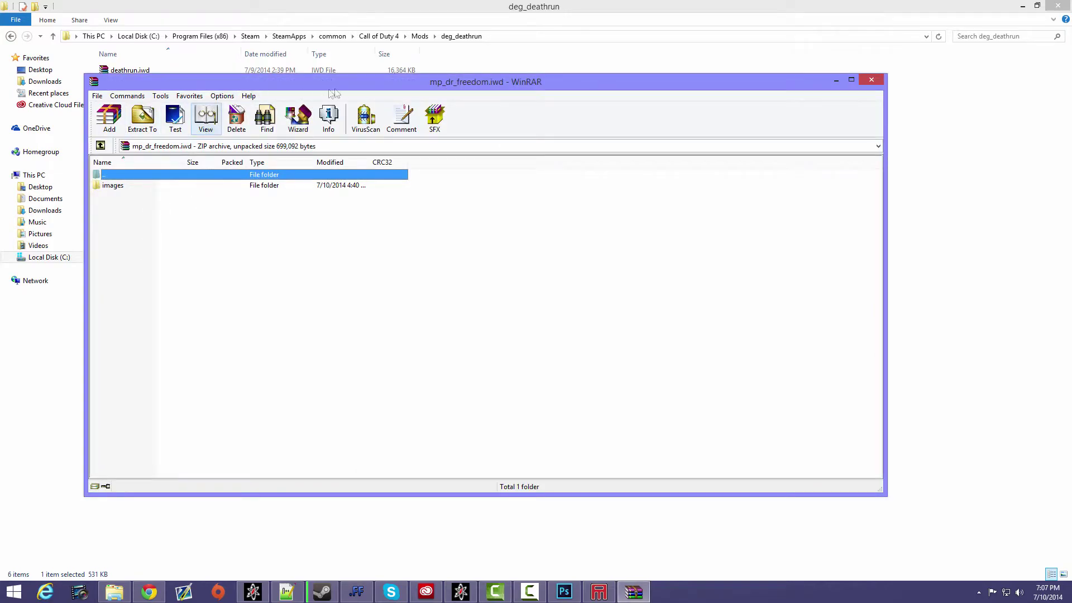
left_click_drag(370, 88, 450, 77)
left_click(206, 188)
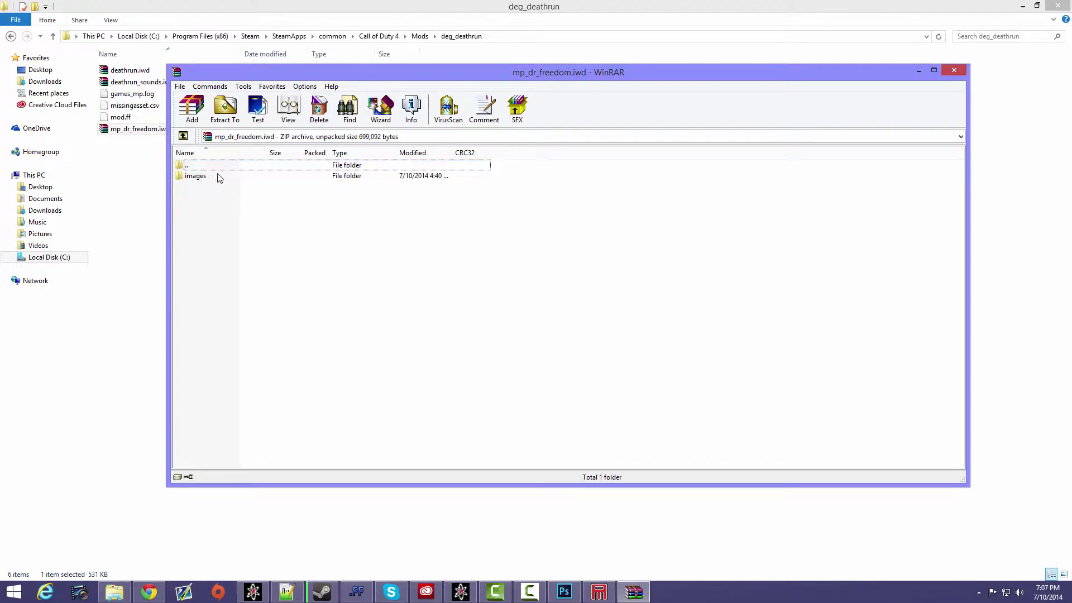
double_click(219, 177)
left_click(208, 178)
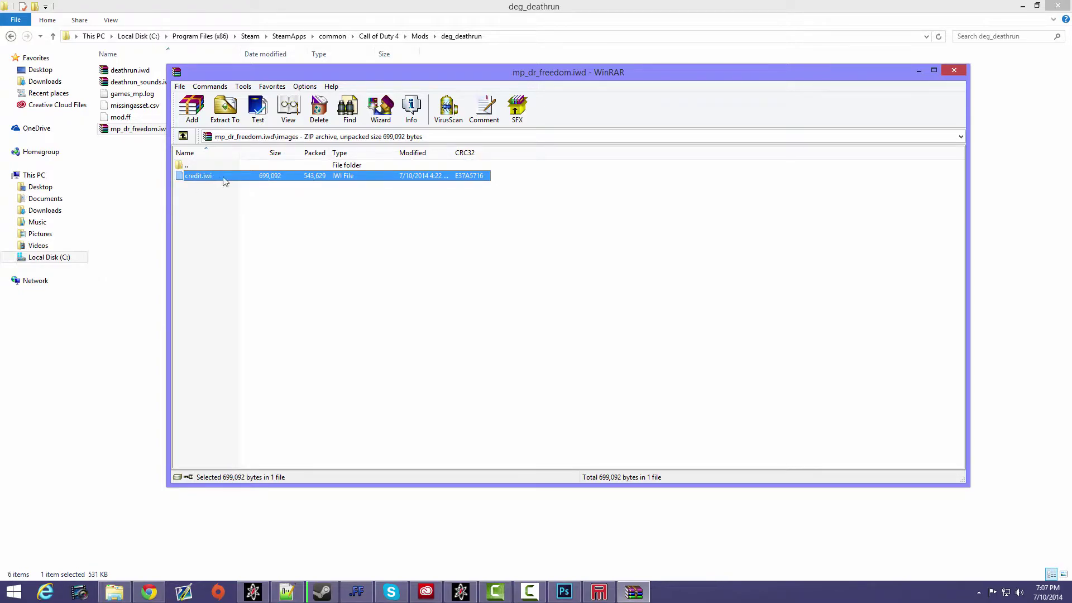
left_click_drag(472, 73, 362, 65)
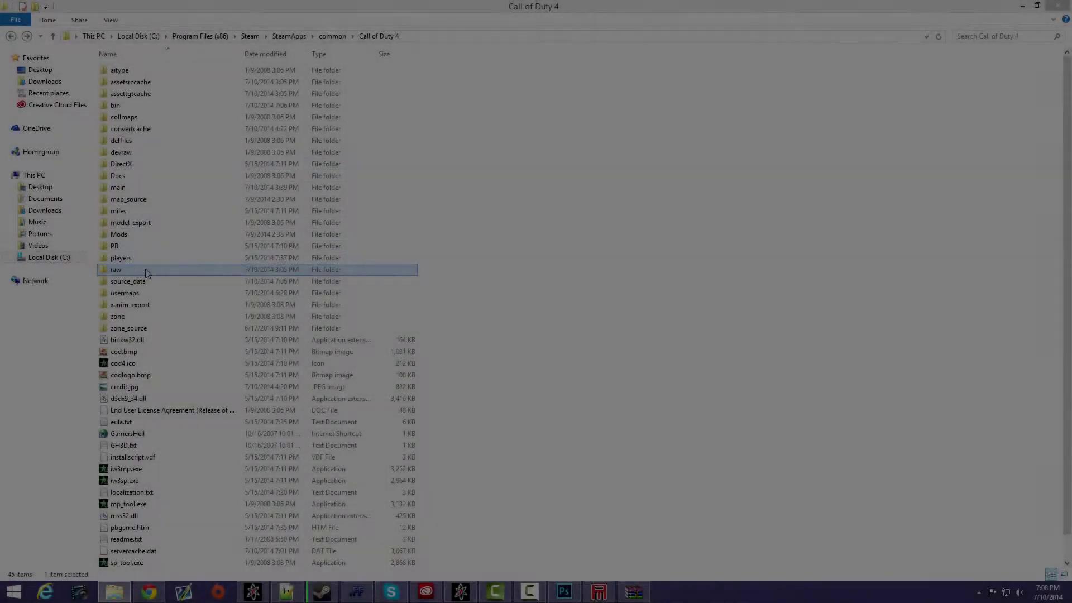
- Open raw\images in the Call of Duty 4 folder, select tutorial.iwi and dock the folder window to the right half
double_click(143, 269)
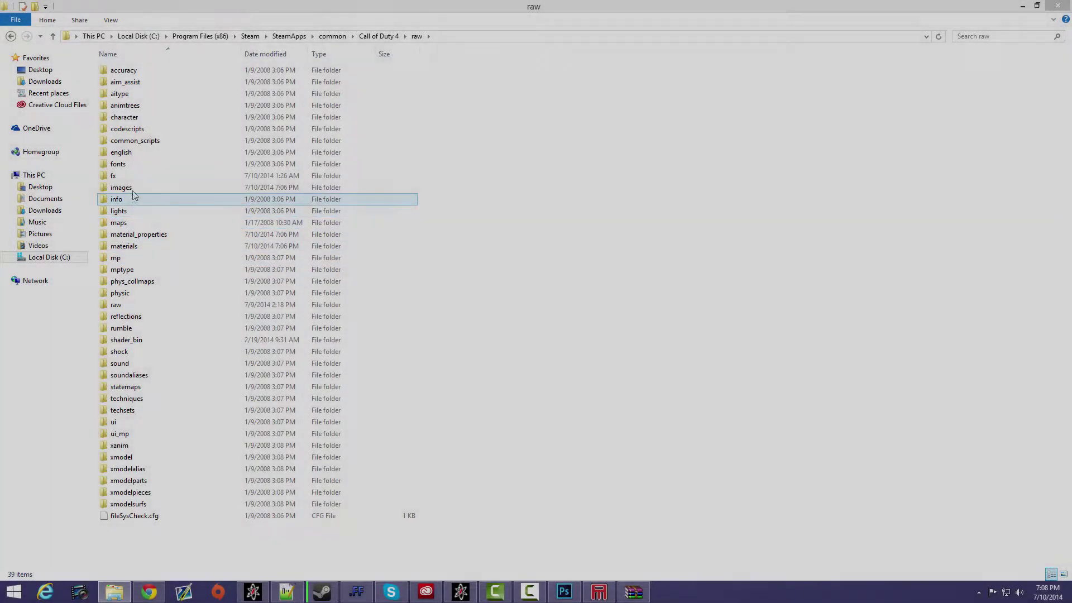
double_click(133, 190)
left_click(135, 111)
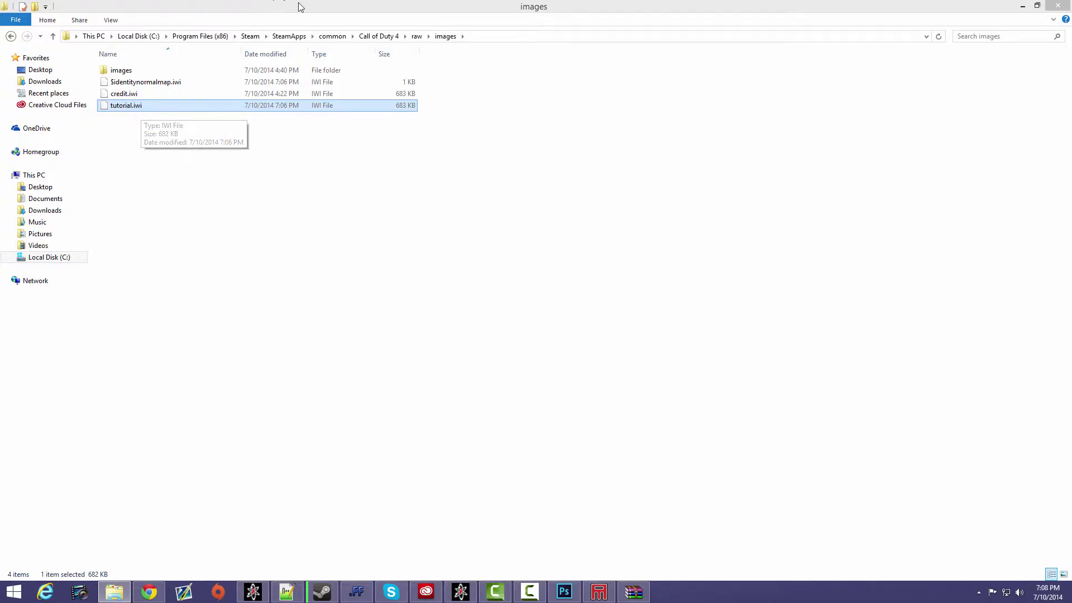
key("super+Right")
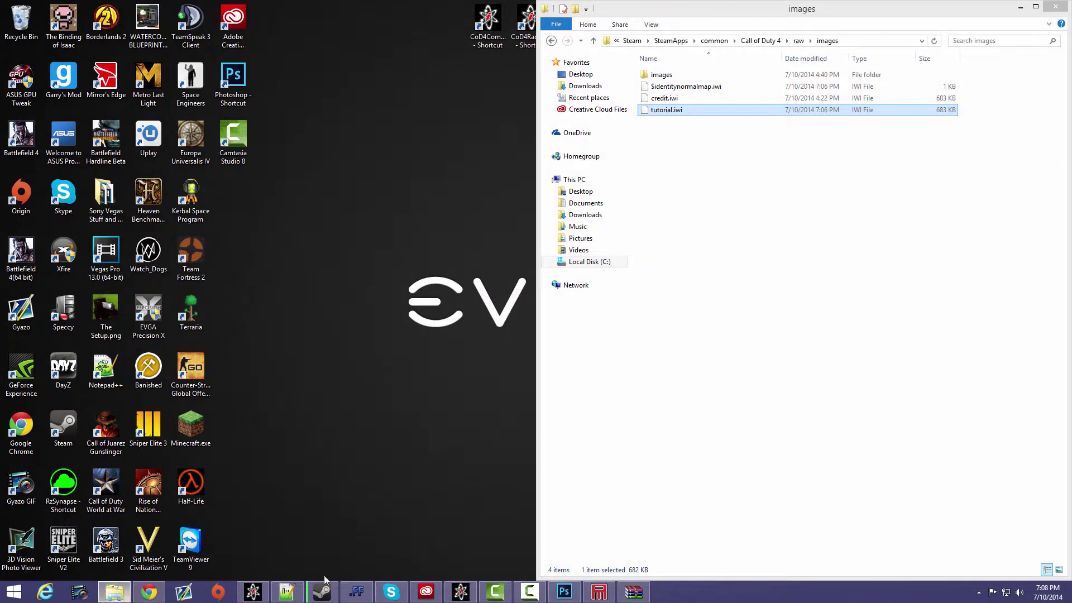
- Add tutorial.iwi to the images folder of mp_dr_freedom.iwd in WinRAR with the default archive settings, then put both windows away
left_click(636, 593)
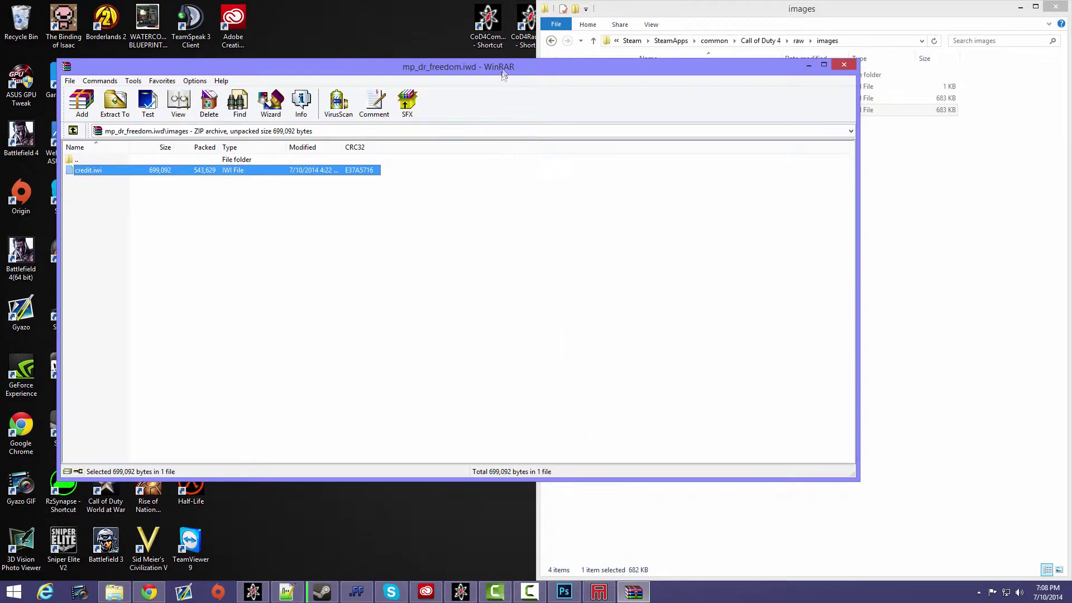
left_click_drag(504, 75, 1, 98)
left_click_drag(694, 111, 94, 171)
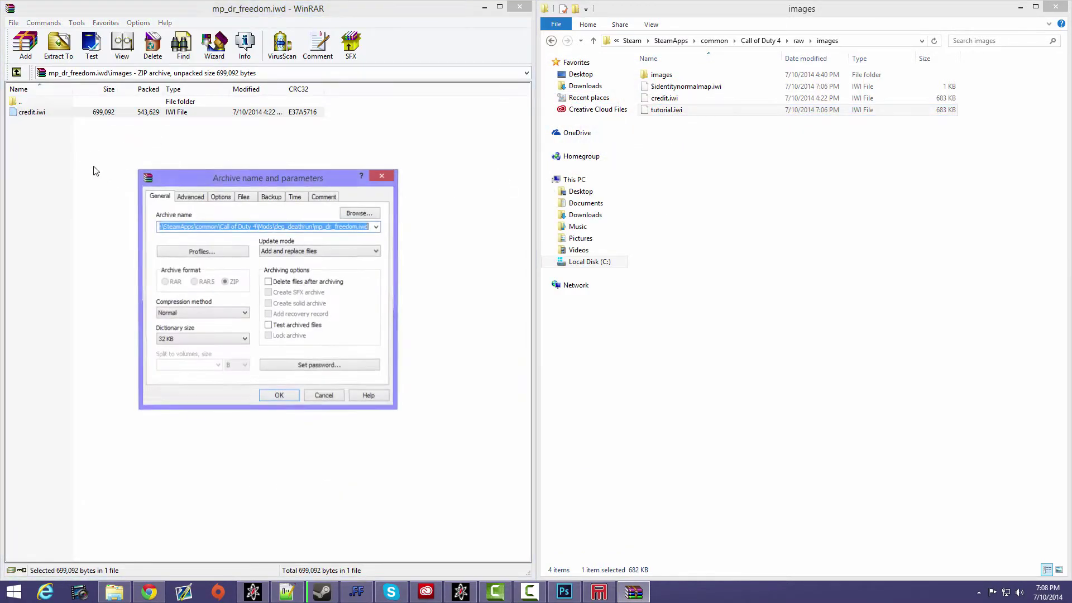
left_click(277, 397)
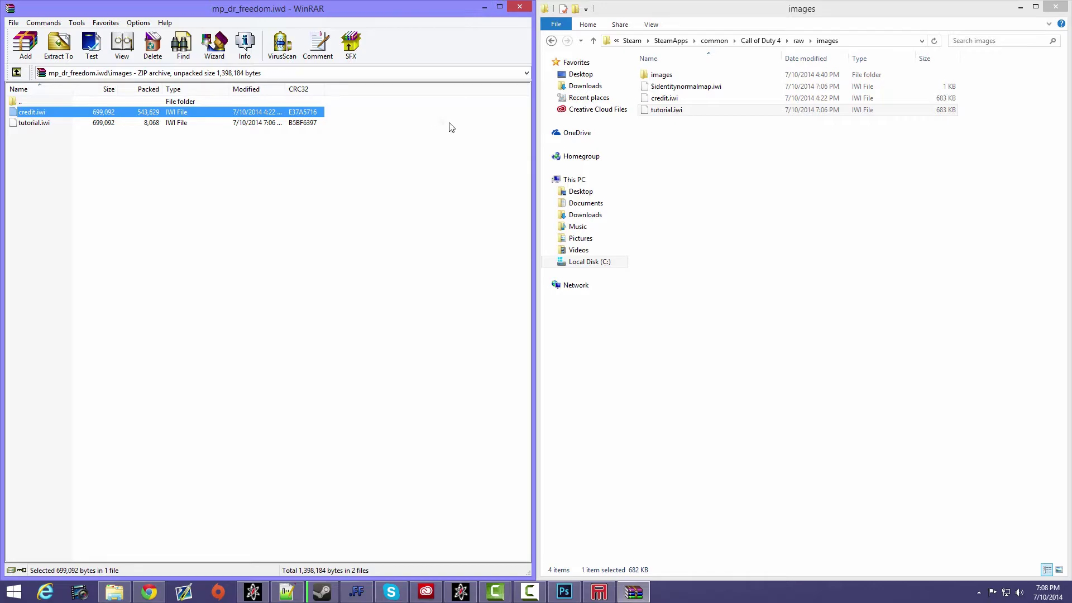
left_click(484, 8)
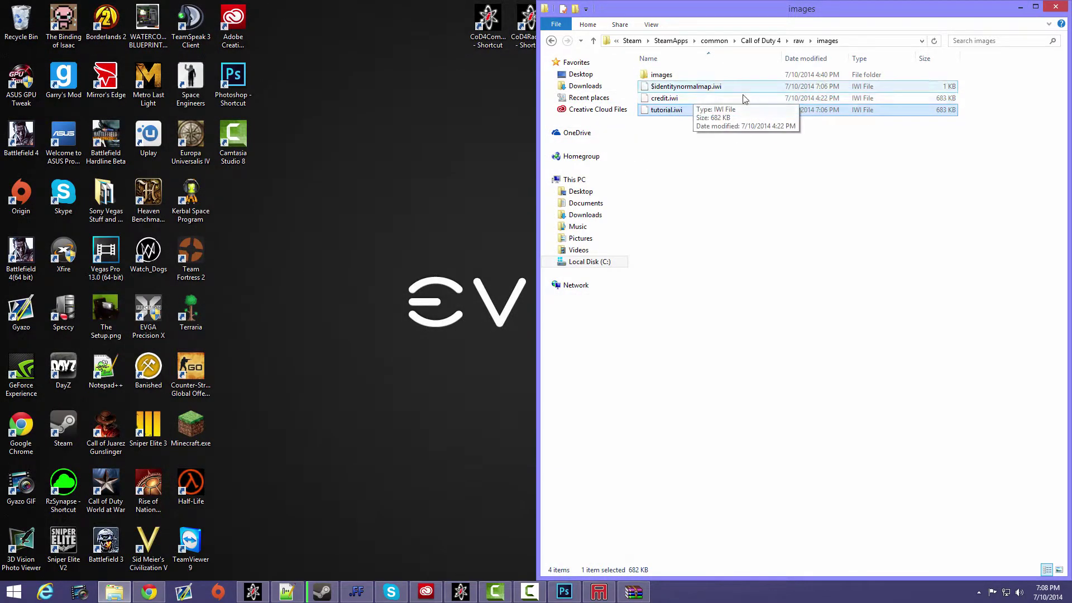
left_click(685, 138)
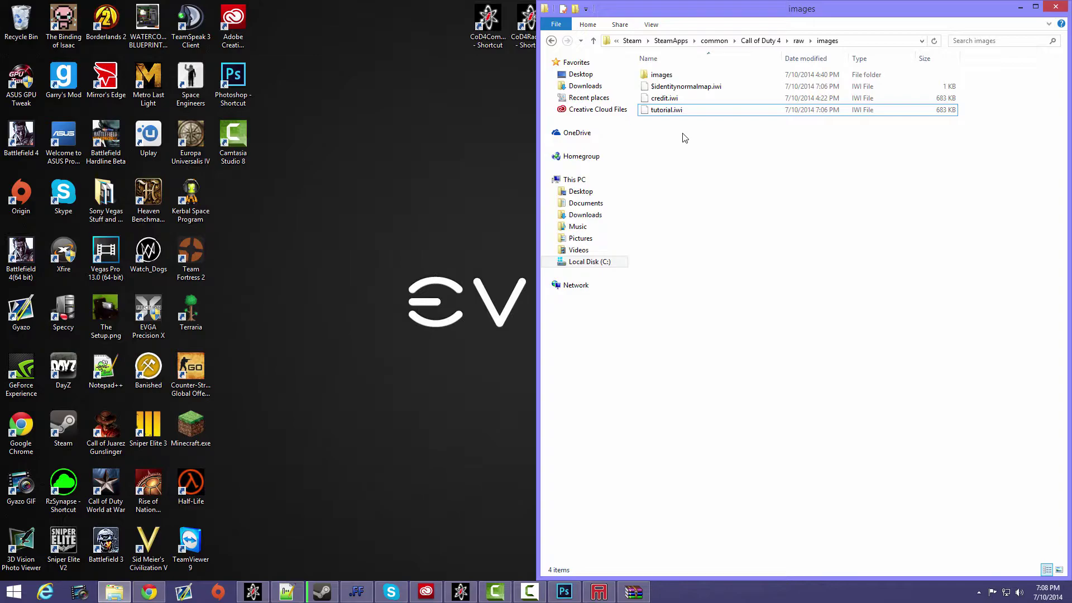
left_click_drag(685, 145, 775, 156)
left_click(1055, 6)
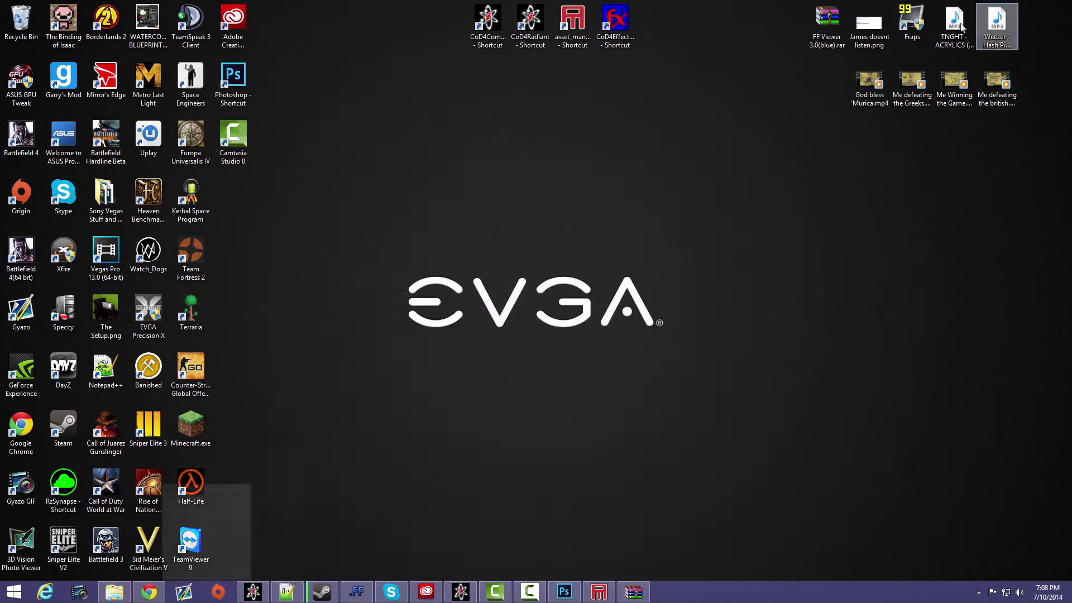
- Launch CoD4Radiant and load the map mp_dr_freedom.map
double_click(530, 22)
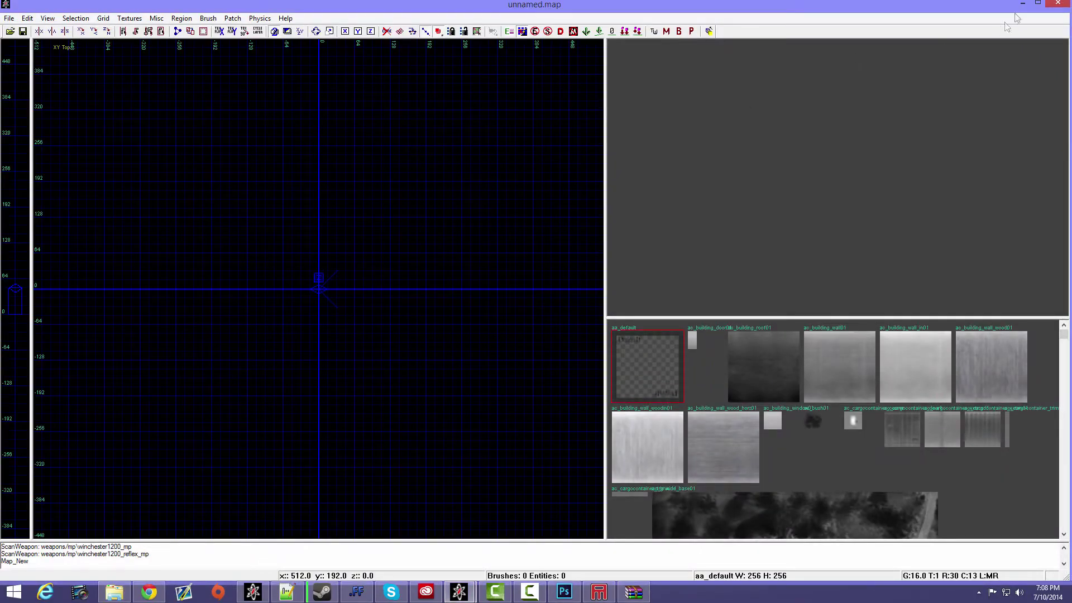
left_click(9, 18)
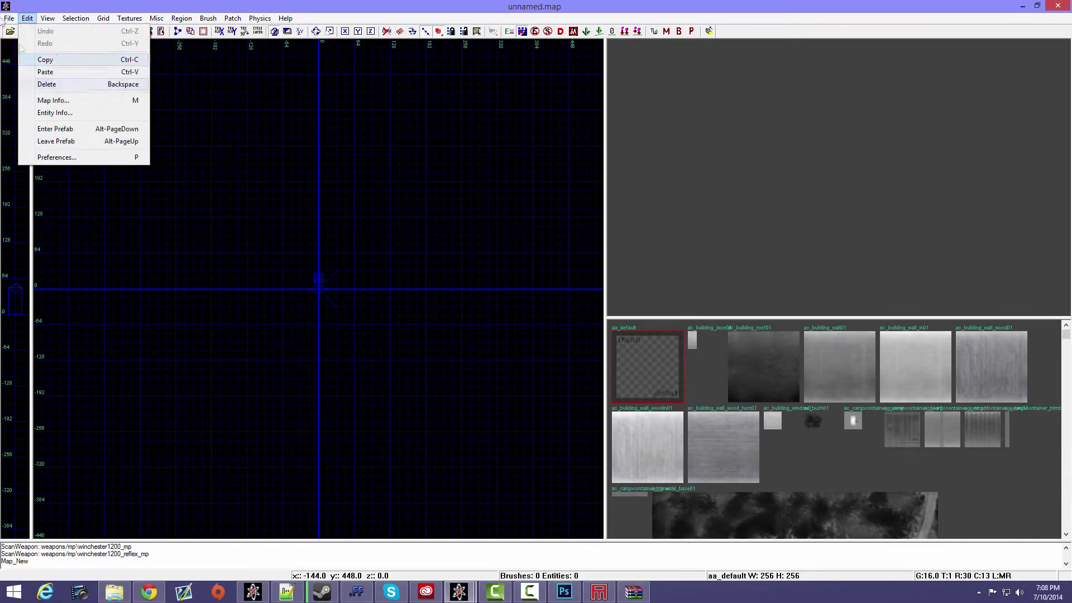
left_click(259, 197)
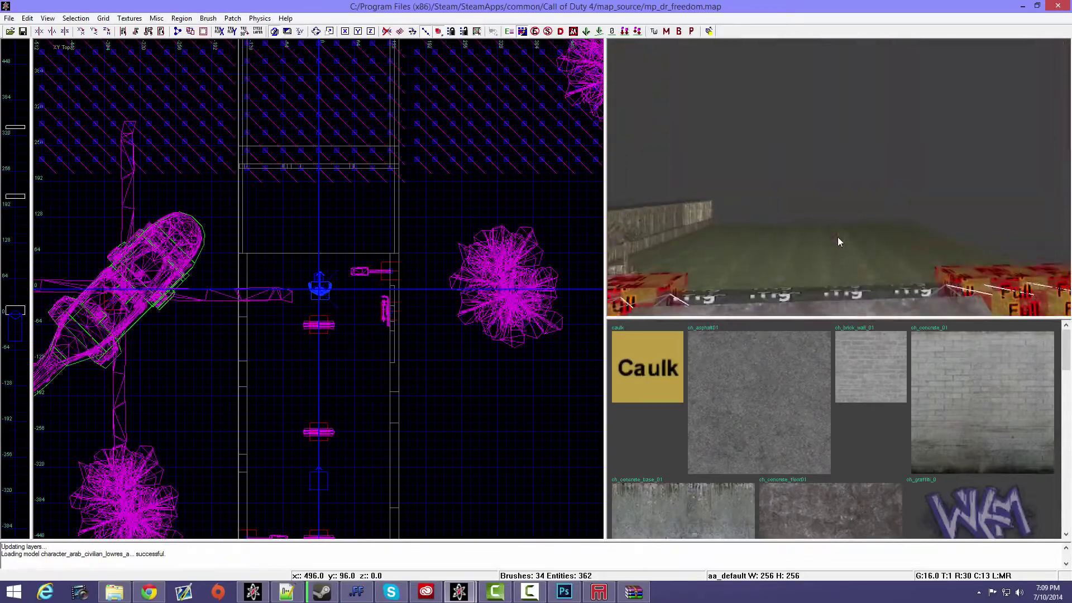
right_click_drag(840, 238, 837, 236)
scroll(472, 306, "down", 5)
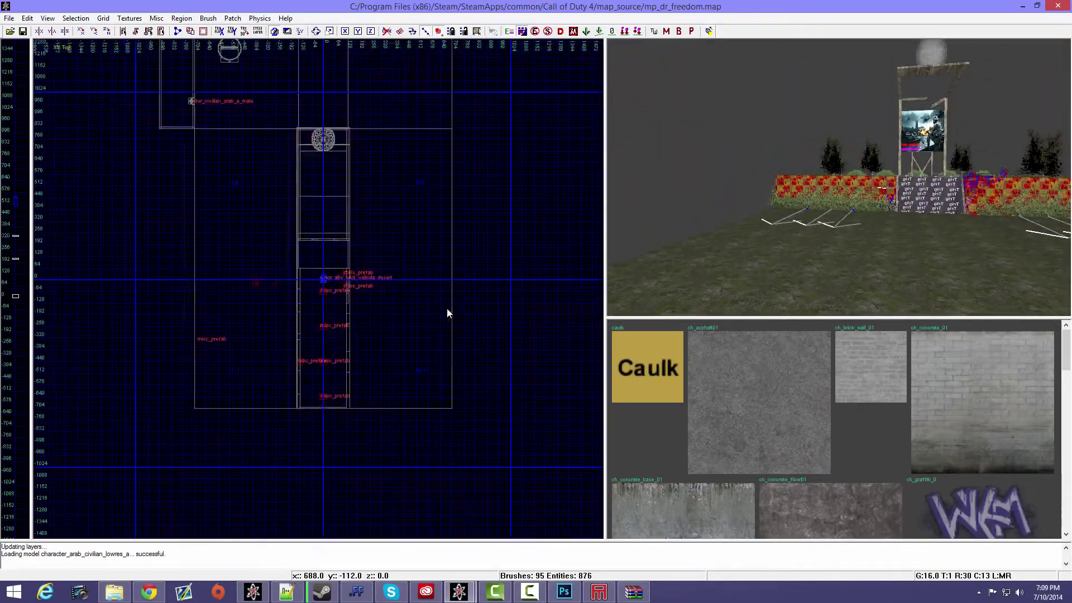
right_click_drag(467, 288, 441, 351)
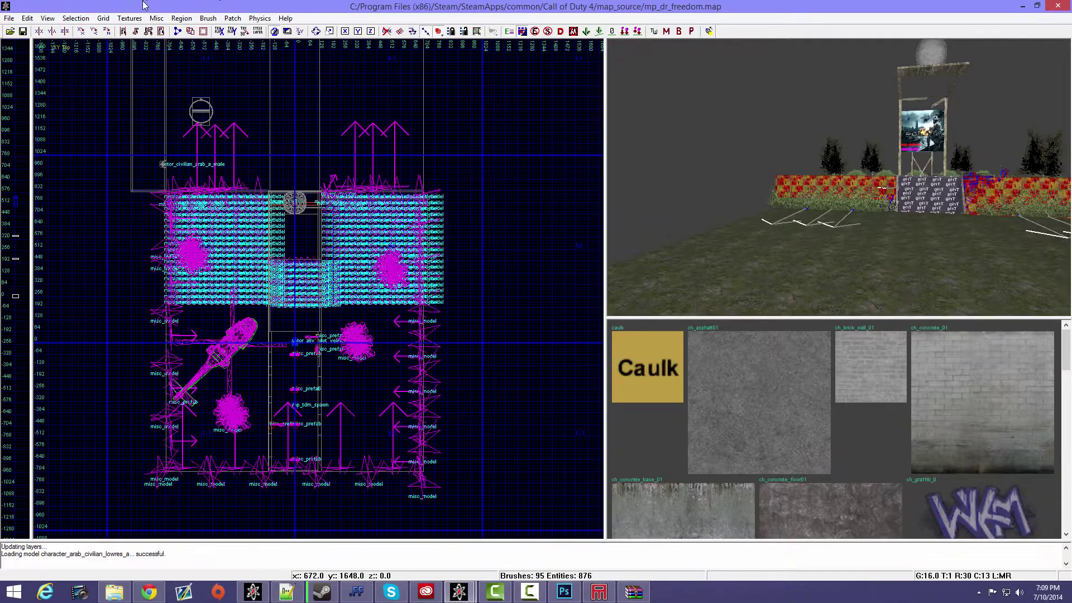
- Filter the textures by interior wall usage and select the custom texture named tutorial
left_click(129, 17)
mouse_move(168, 187)
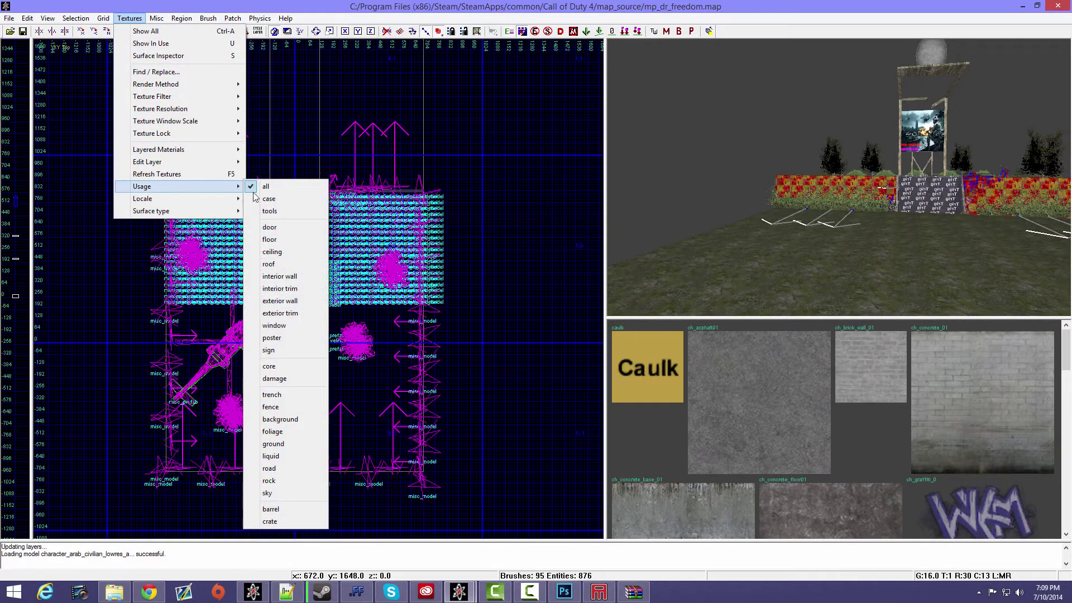
left_click(279, 277)
scroll(765, 383, "down", 5)
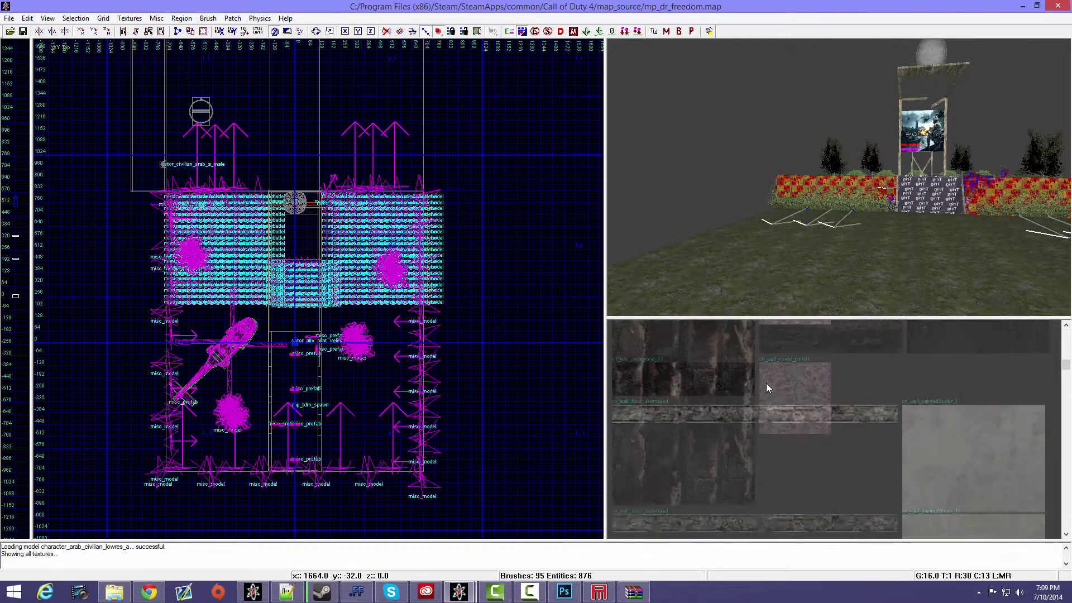
scroll(766, 383, "down", 10)
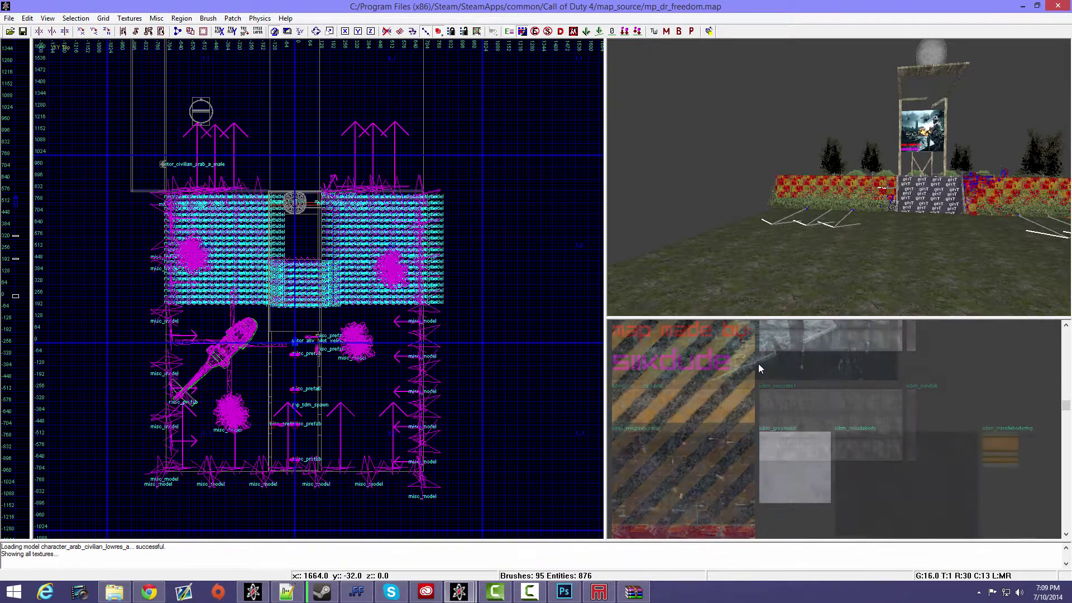
scroll(759, 364, "down", 10)
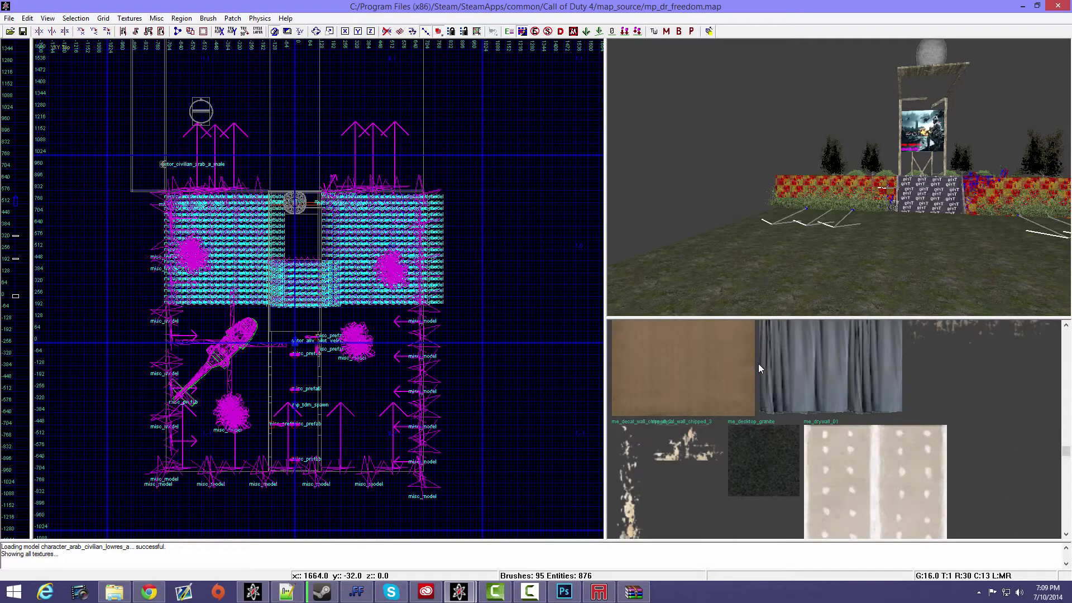
scroll(758, 363, "down", 10)
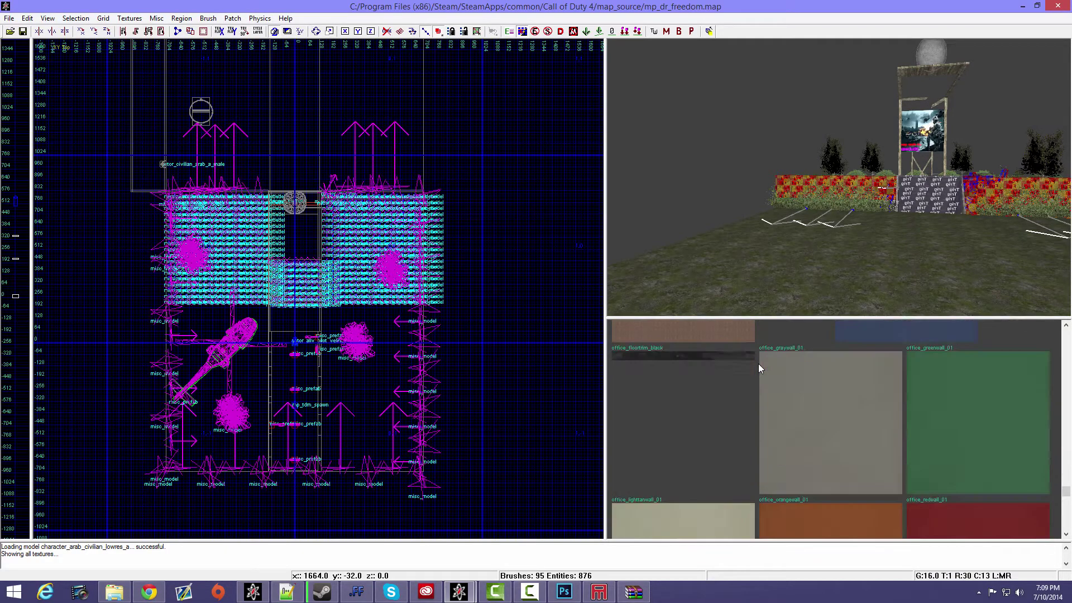
scroll(758, 364, "down", 8)
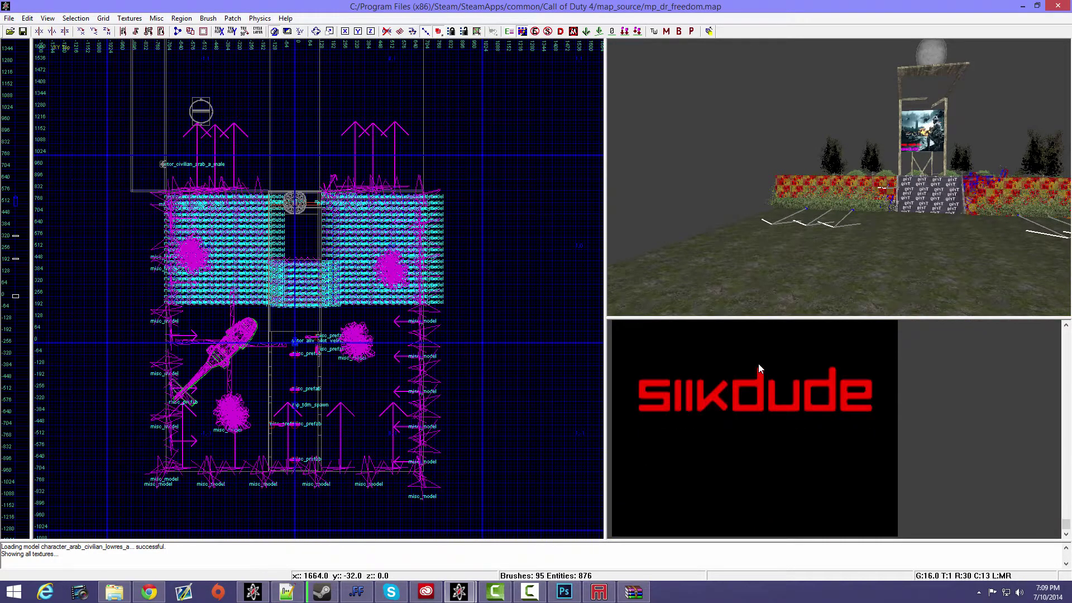
scroll(758, 365, "up", 1)
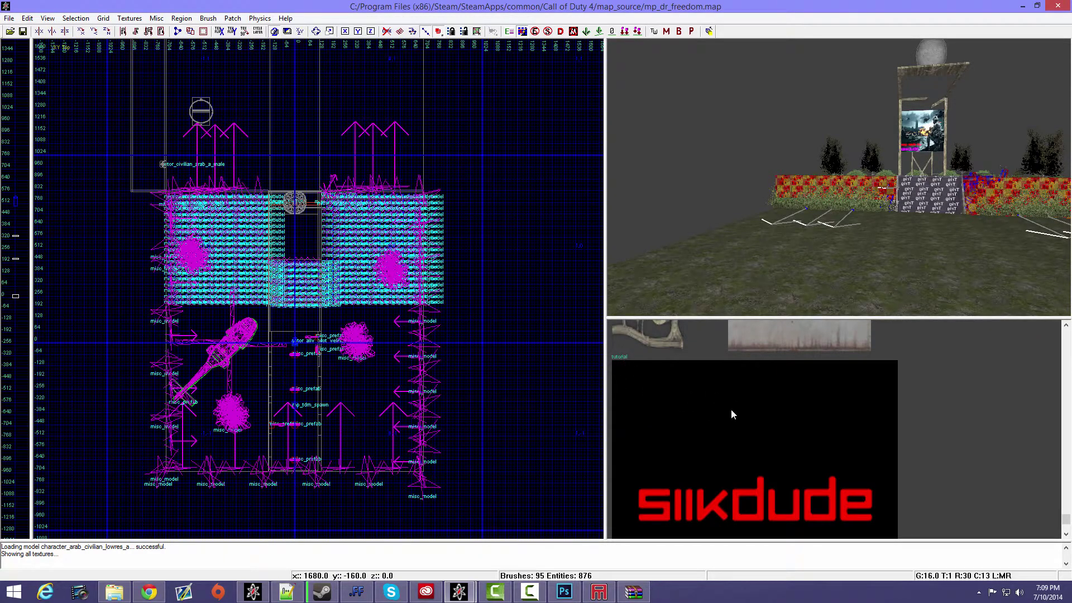
scroll(732, 413, "down", 1)
scroll(717, 404, "up", 1)
scroll(752, 406, "down", 1)
left_click(756, 421)
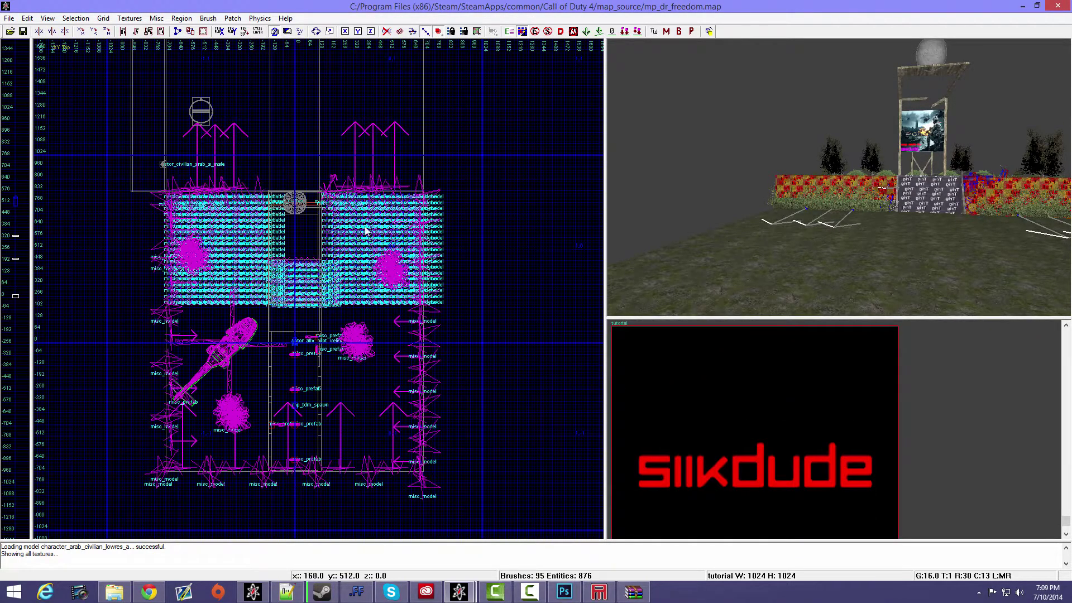
- Reduce the grid size to 8 and draw a 64 by 64 brush in the open area beyond the trees
right_click_drag(335, 118, 411, 377)
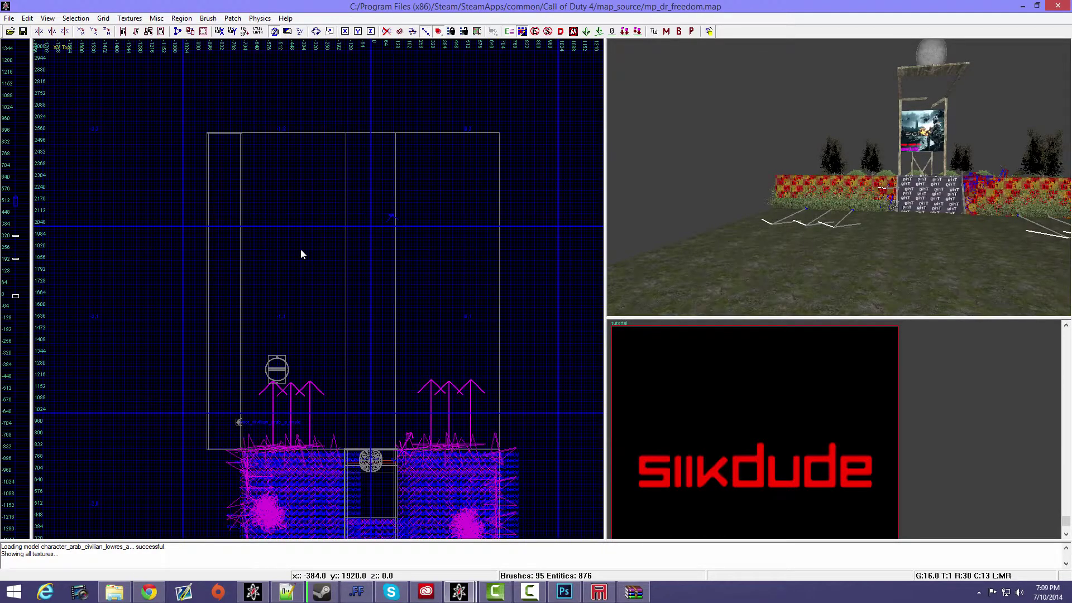
key("[")
left_click_drag(300, 249, 312, 259)
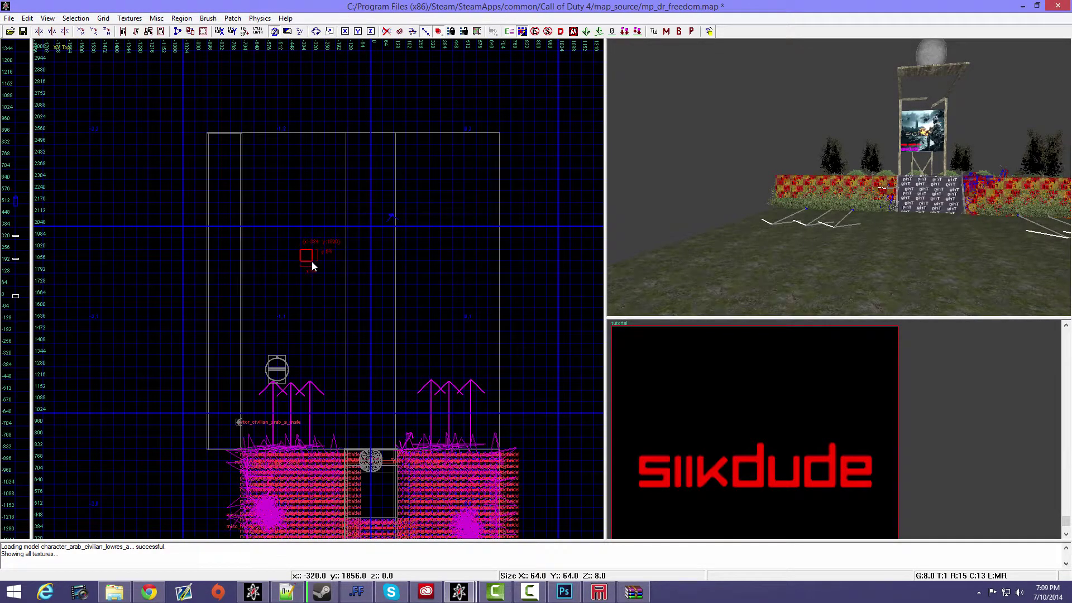
- In the front view, stretch the new brush into a tall block and raise it above the grass
right_click_drag(829, 229, 830, 228)
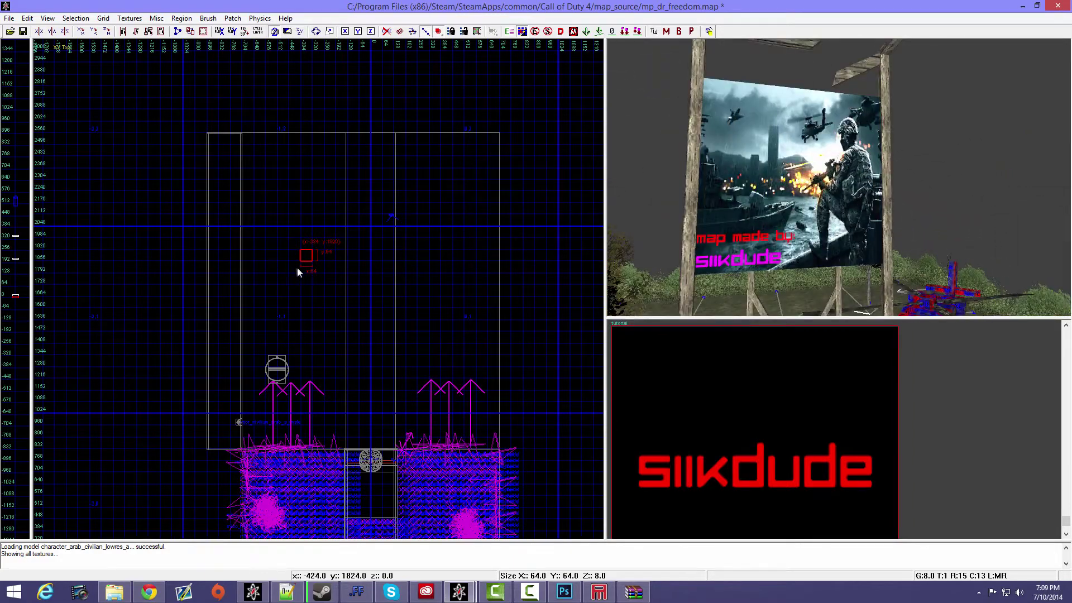
key("ctrl+Tab")
scroll(312, 278, "up", 5)
left_click_drag(326, 279, 328, 141)
left_click_drag(319, 179, 310, 72)
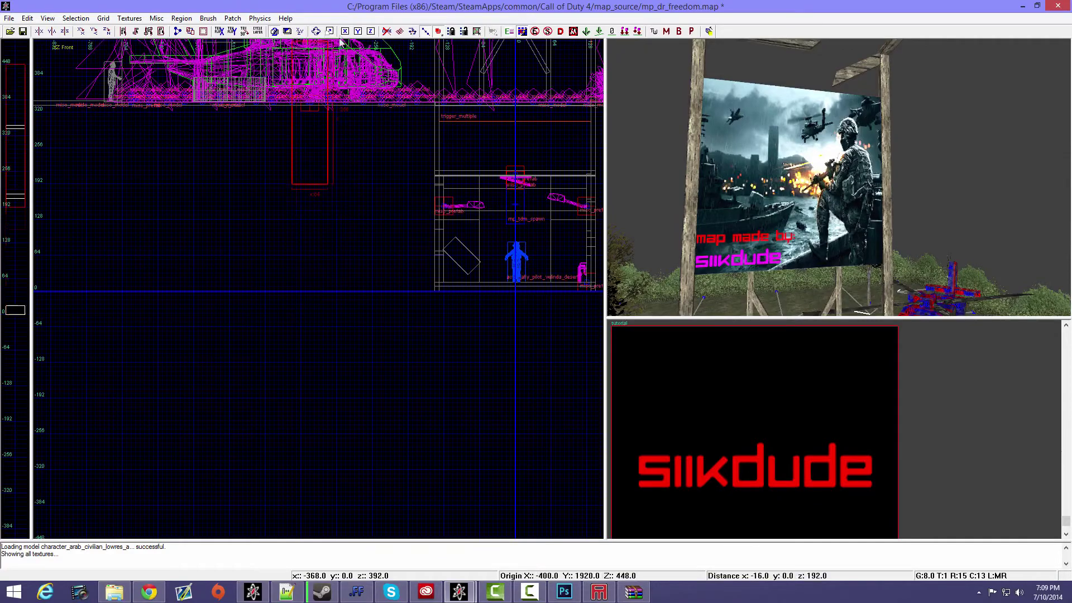
mouse_move(340, 39)
left_mouse_down()
mouse_move(460, 199)
mouse_move(353, 161)
left_mouse_up()
right_click_drag(881, 170, 882, 175)
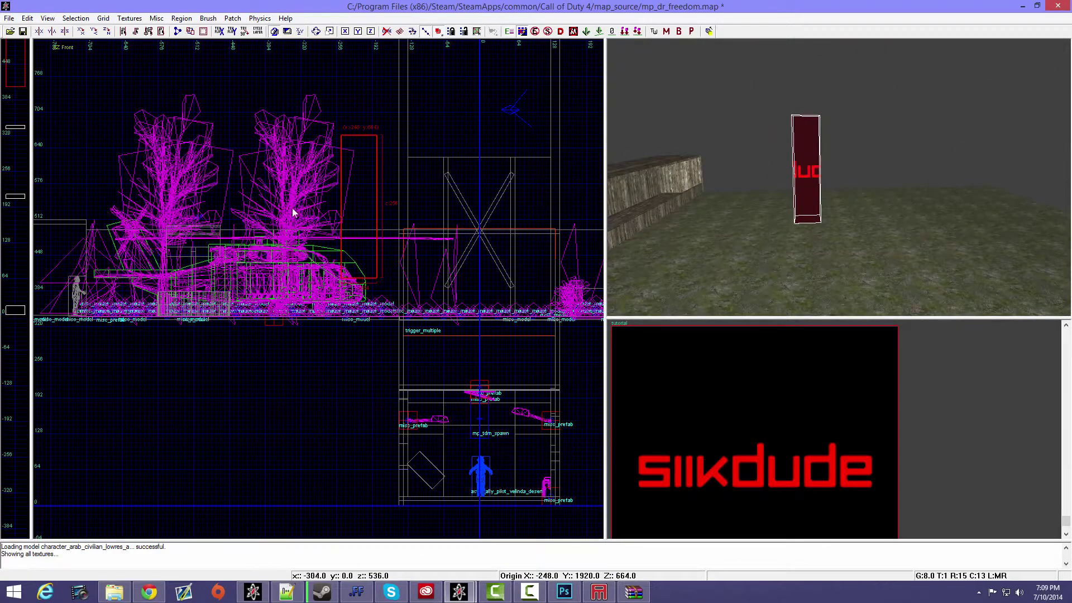
- Widen the textured block on both sides until it shows the texture's full red lettering
mouse_move(294, 212)
left_mouse_down()
mouse_move(193, 215)
mouse_move(219, 216)
left_mouse_up()
left_click_drag(408, 208, 455, 207)
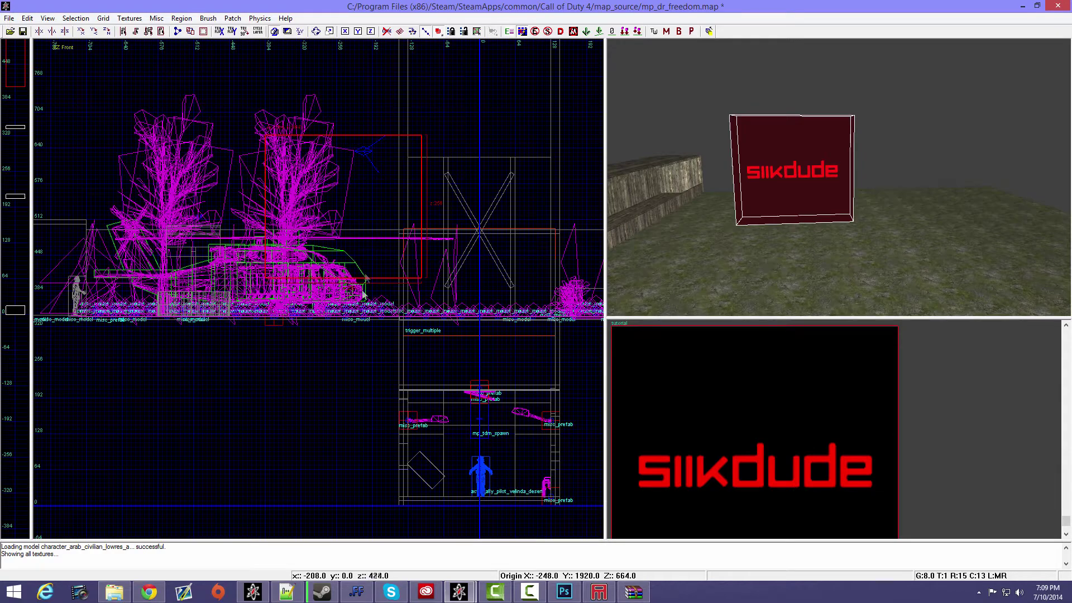
mouse_move(752, 184)
right_mouse_down()
mouse_move(827, 172)
mouse_move(816, 173)
right_mouse_up()
- Shift the textured block slightly sideways, and in the side view move it -320 units in Y and -8 in Z
left_click_drag(336, 213, 345, 213)
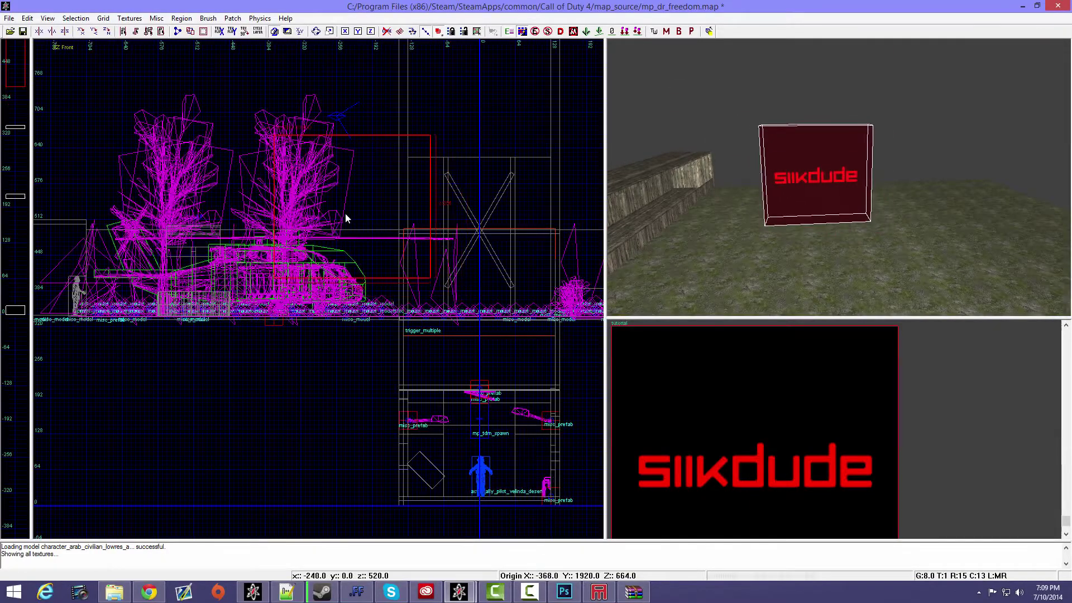
key("ctrl+Tab")
scroll(347, 215, "down", 4)
right_click_drag(279, 202, 385, 165)
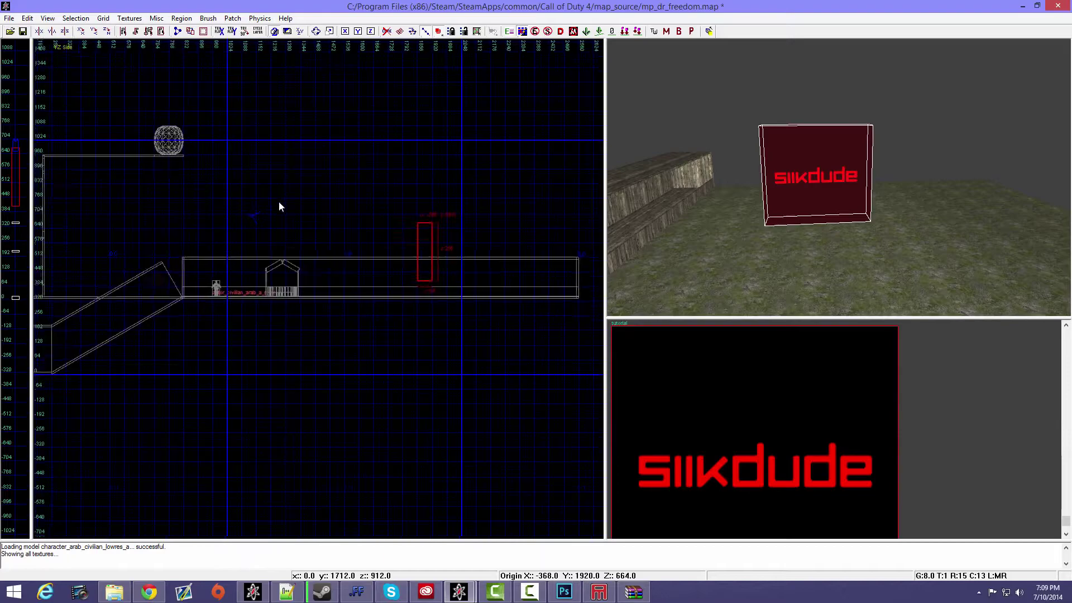
left_click_drag(384, 229, 322, 221)
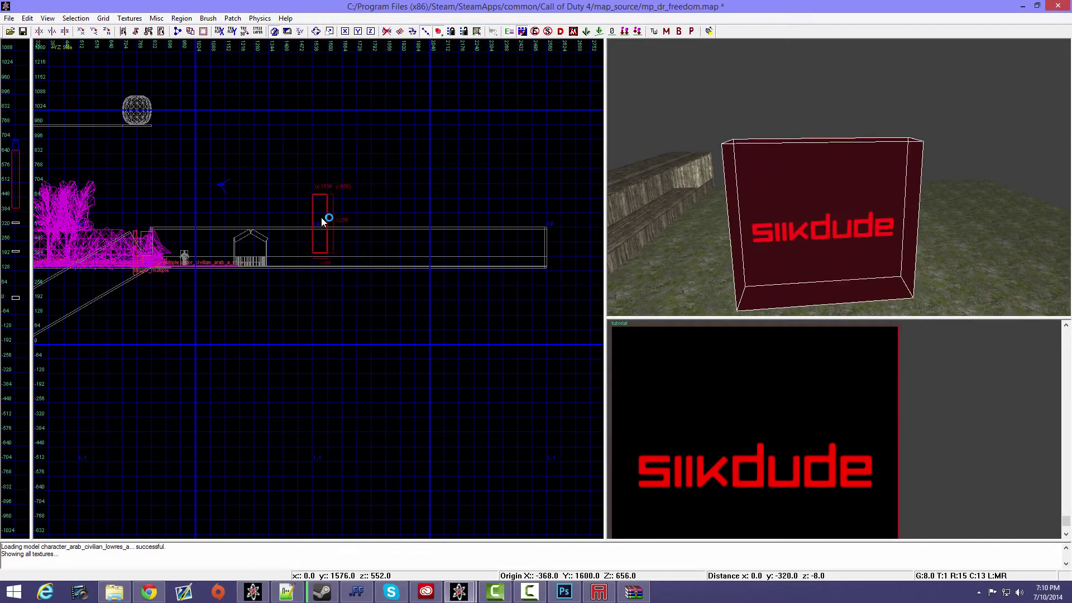
- Deselect the textured block, check it in the 3D view and save the map
right_click_drag(768, 202, 782, 199)
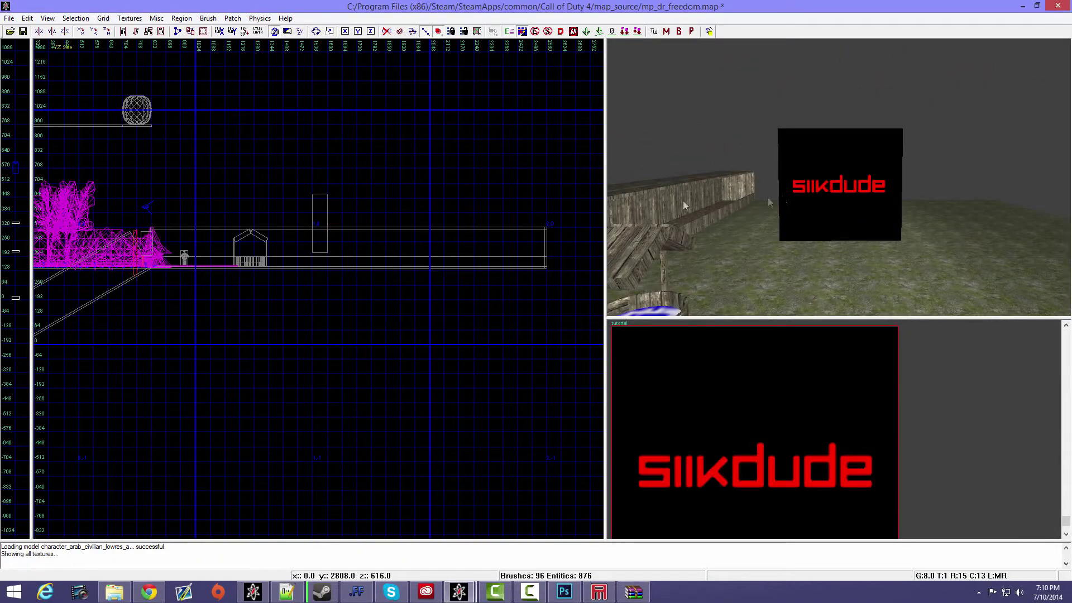
key("ctrl+s")
scroll(756, 210, "up", 1)
right_click(755, 210)
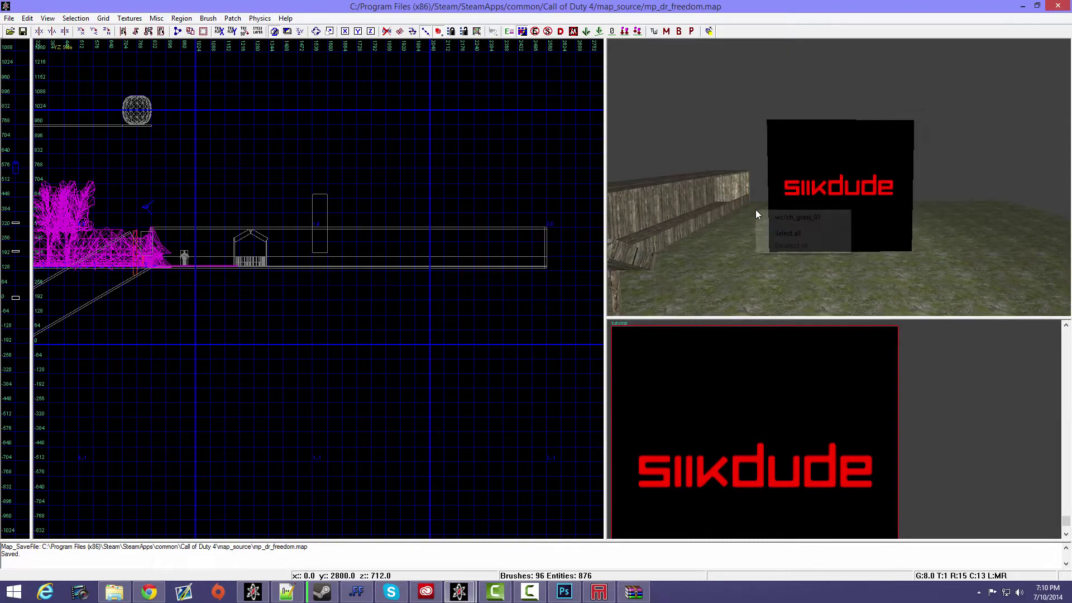
- Switch to CoD4 Compile Tools, refresh the level list and compile the BSP of mp_dr_freedom
left_click(253, 592)
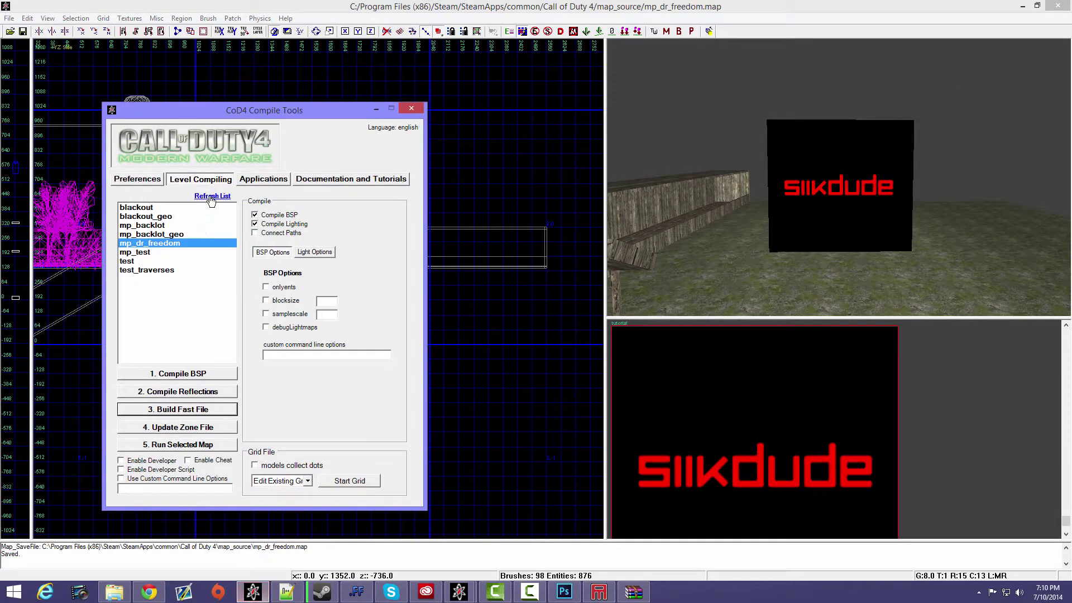
left_click(211, 199)
left_click(170, 243)
left_click(193, 374)
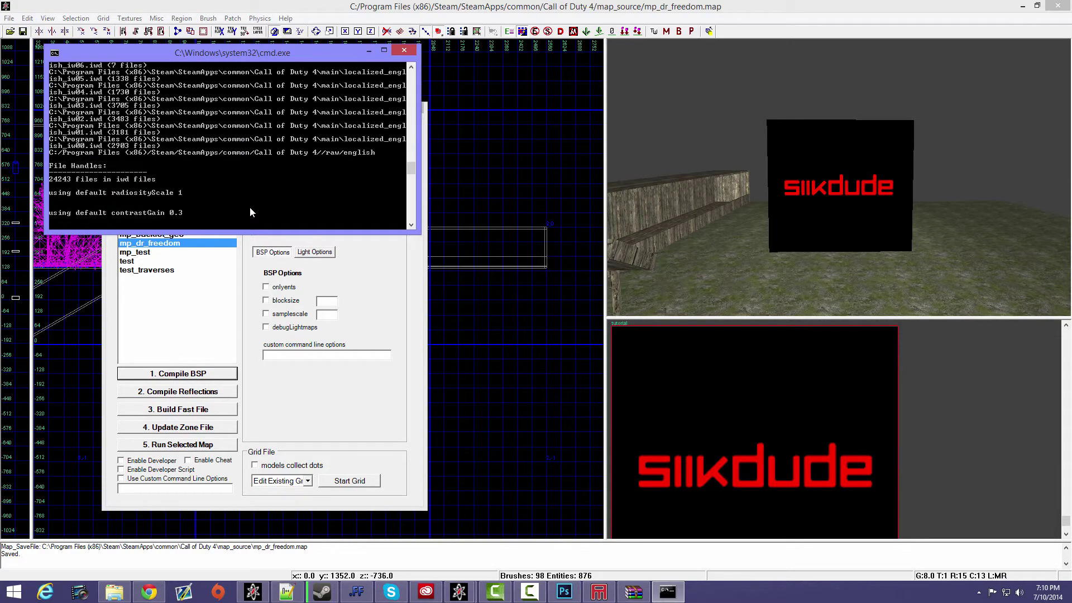
- Build the fast file of mp_dr_freedom and minimize the compile tools
left_click(189, 410)
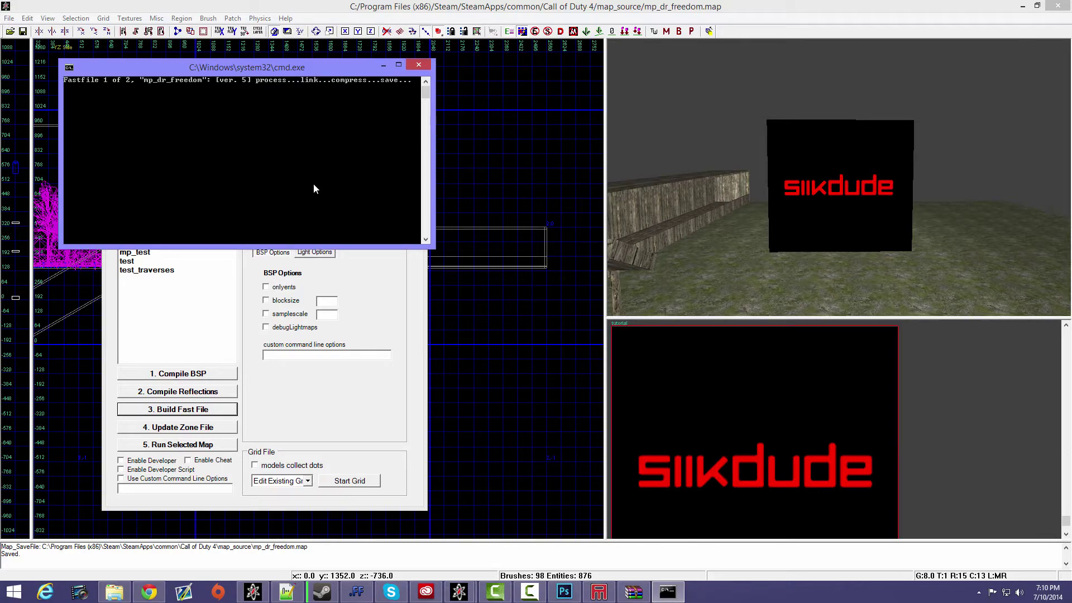
left_click(374, 109)
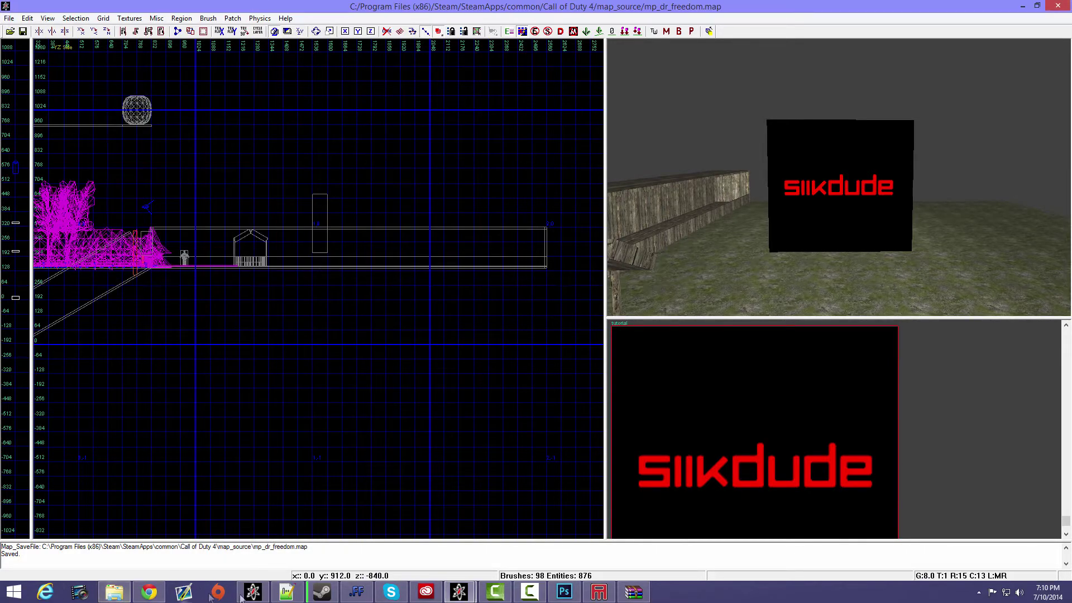
- Switch to Steam and launch Call of Duty 4: Modern Warfare, declining the optimal settings configuration
left_click(321, 592)
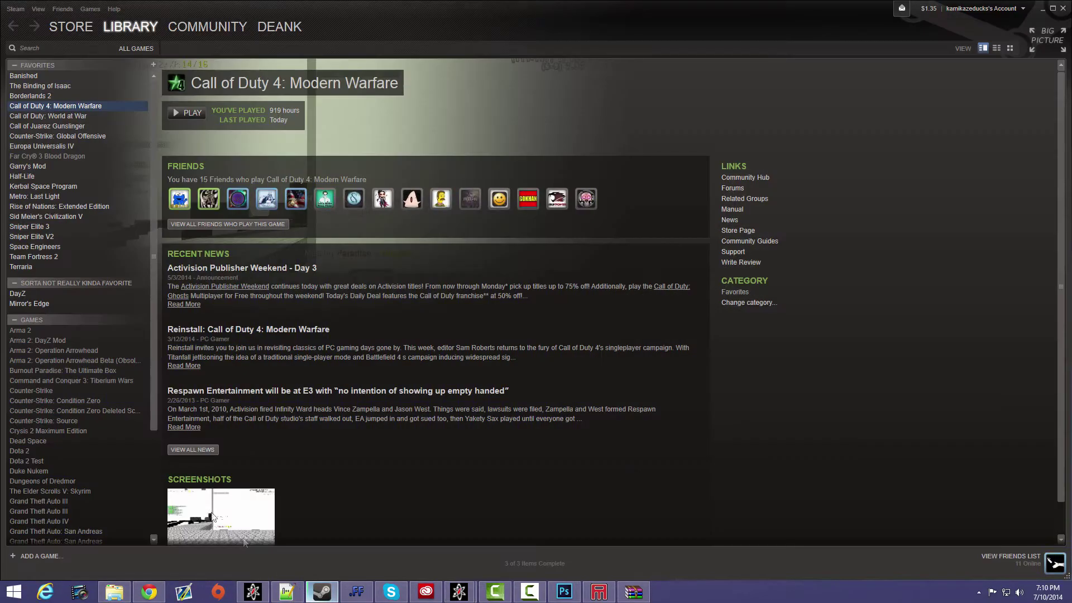
left_click(190, 114)
left_click(563, 333)
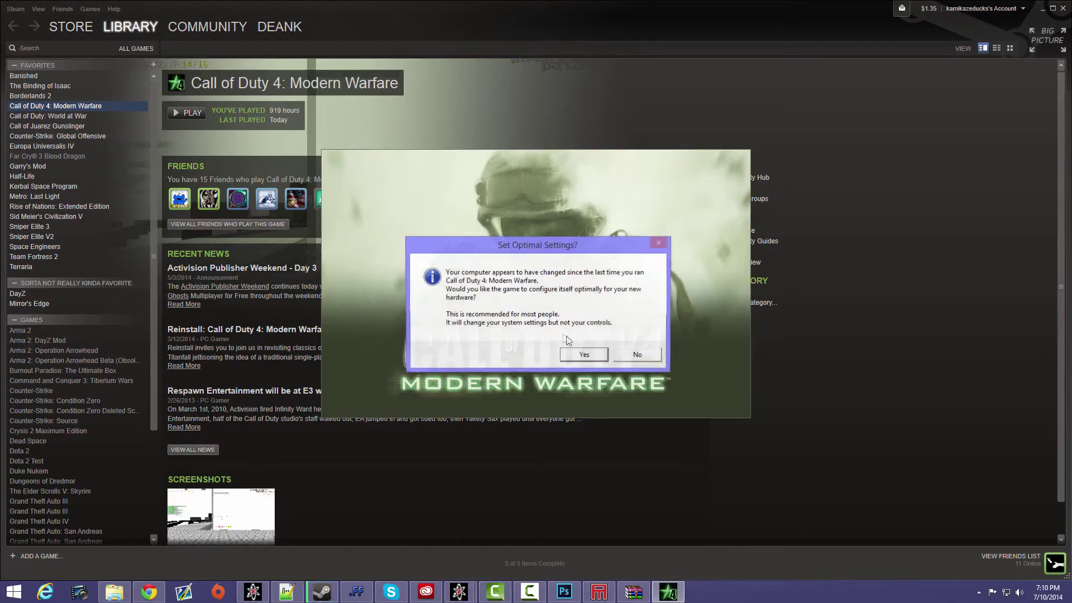
left_click(635, 357)
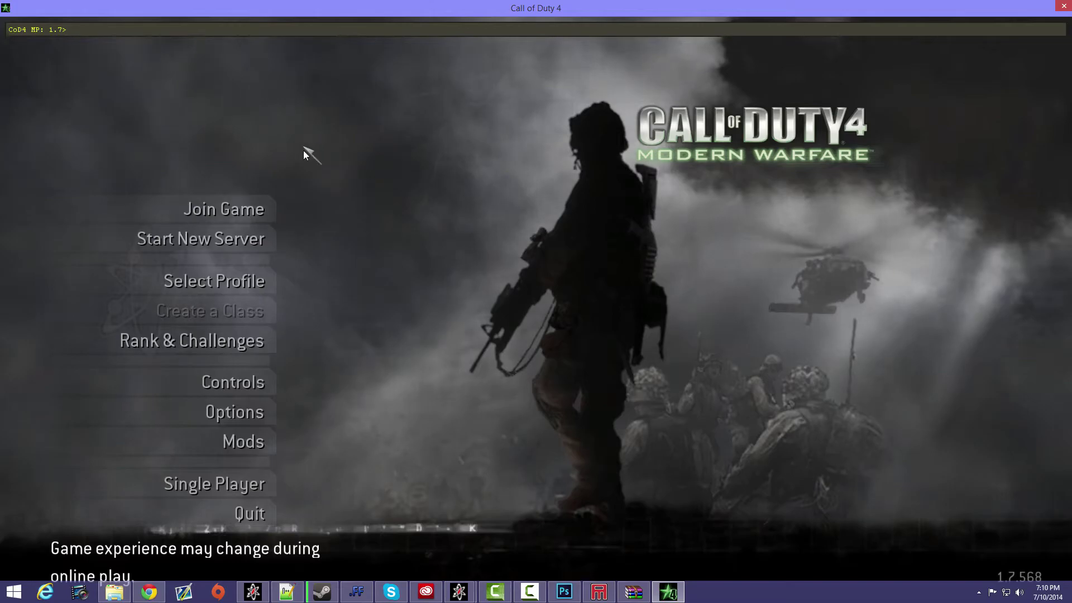
- Load the deg_deathrun mod in the game
left_click(265, 446)
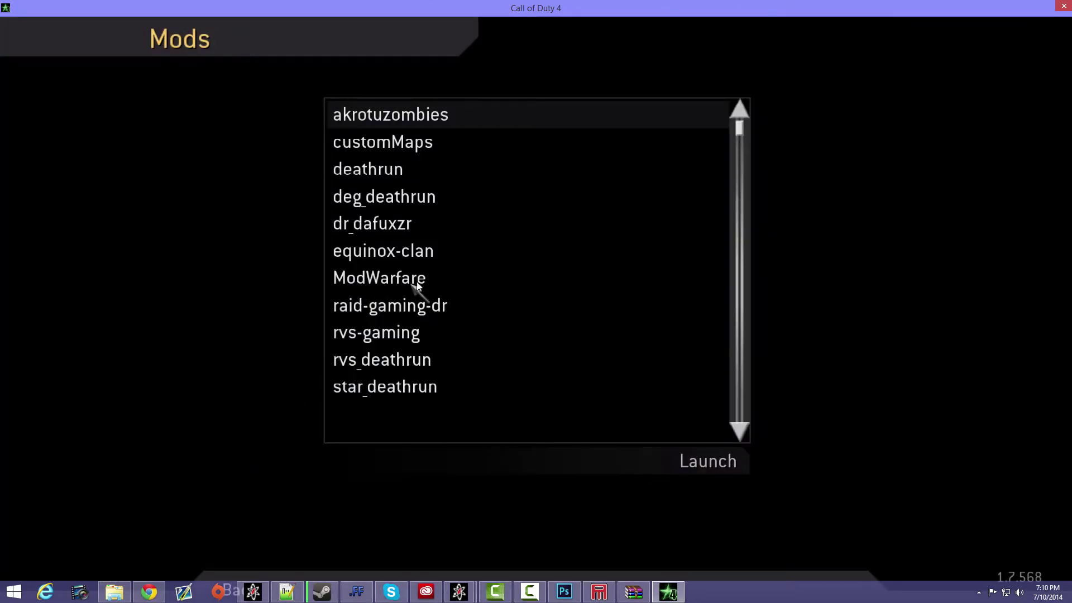
left_click(393, 201)
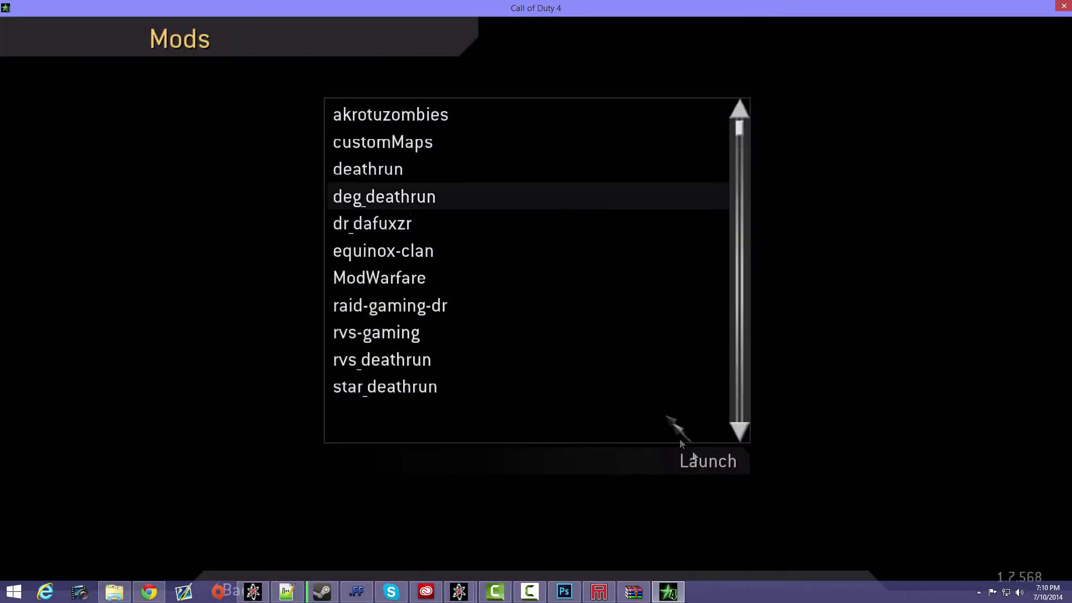
left_click(713, 469)
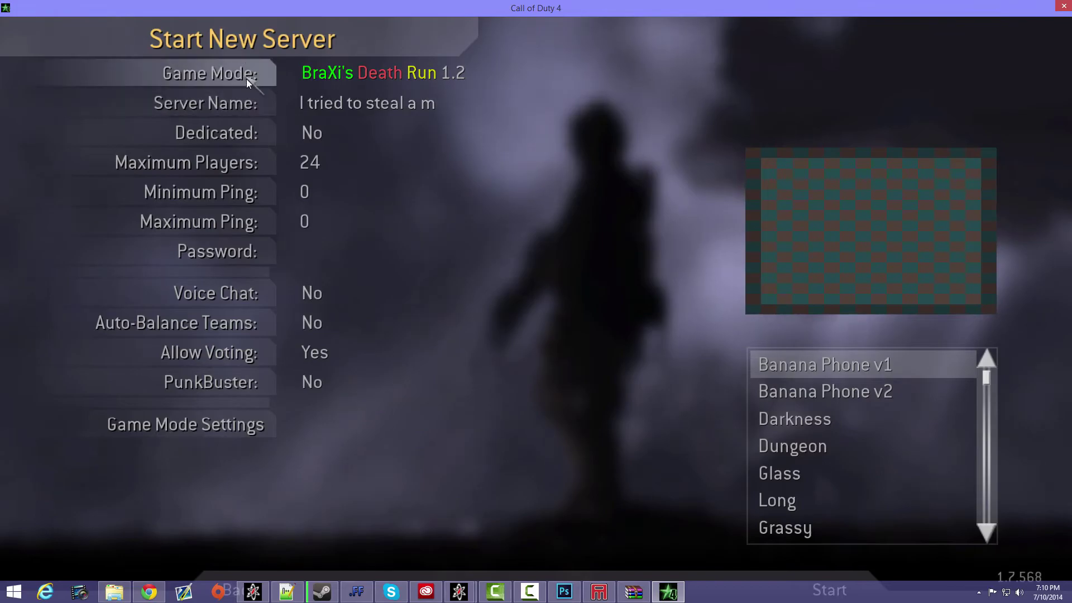
- Leave the server setup and load the map with the console command /devmap mp_dr_freedom
key("Escape")
key("grave")
type("/dev")
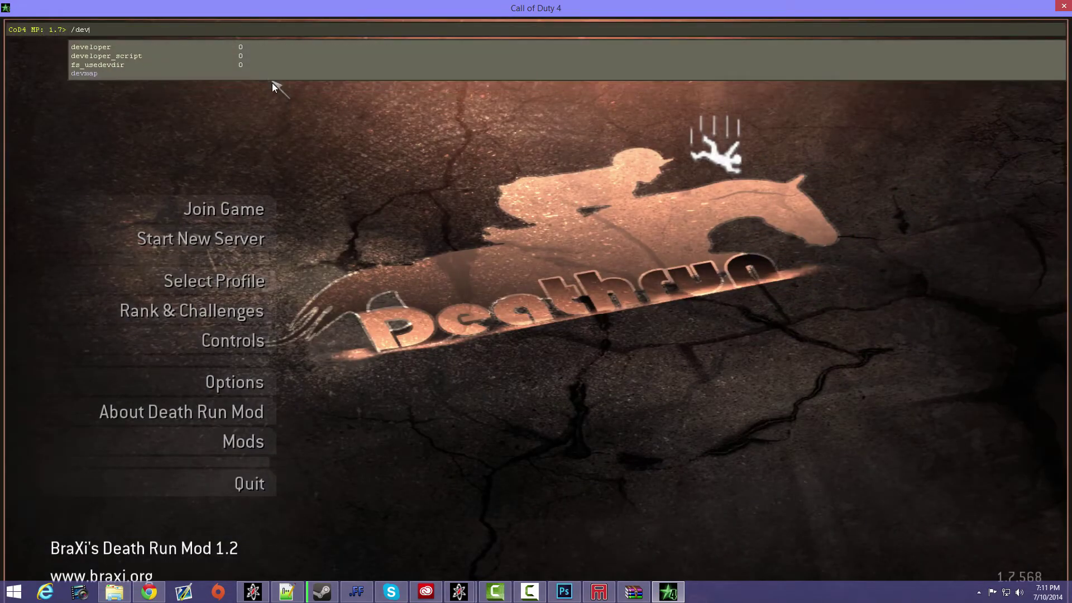
type("map mp_dr_")
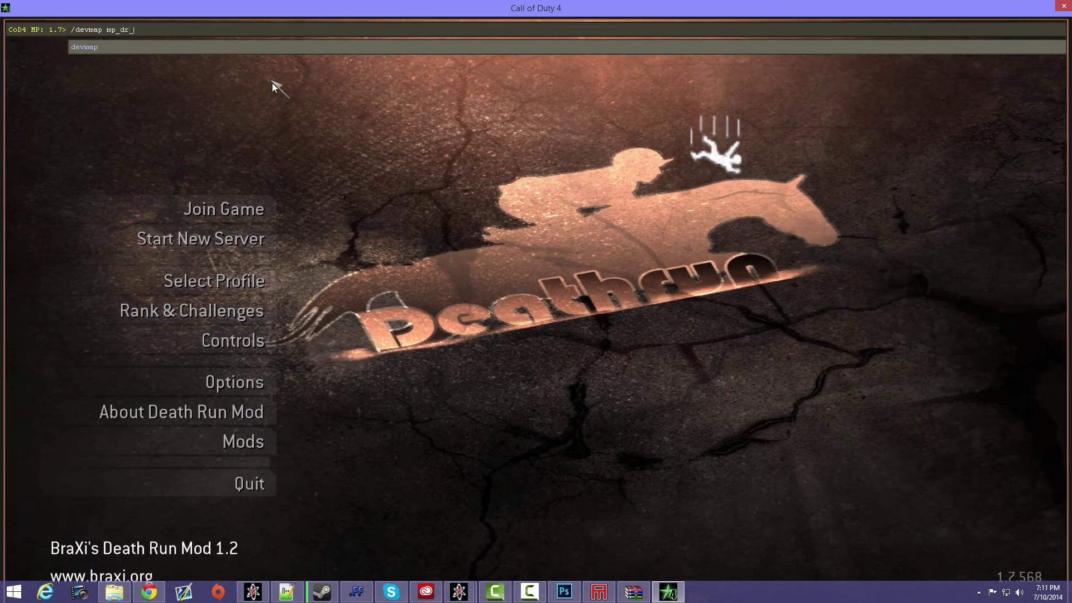
type("freedom")
key("Return")
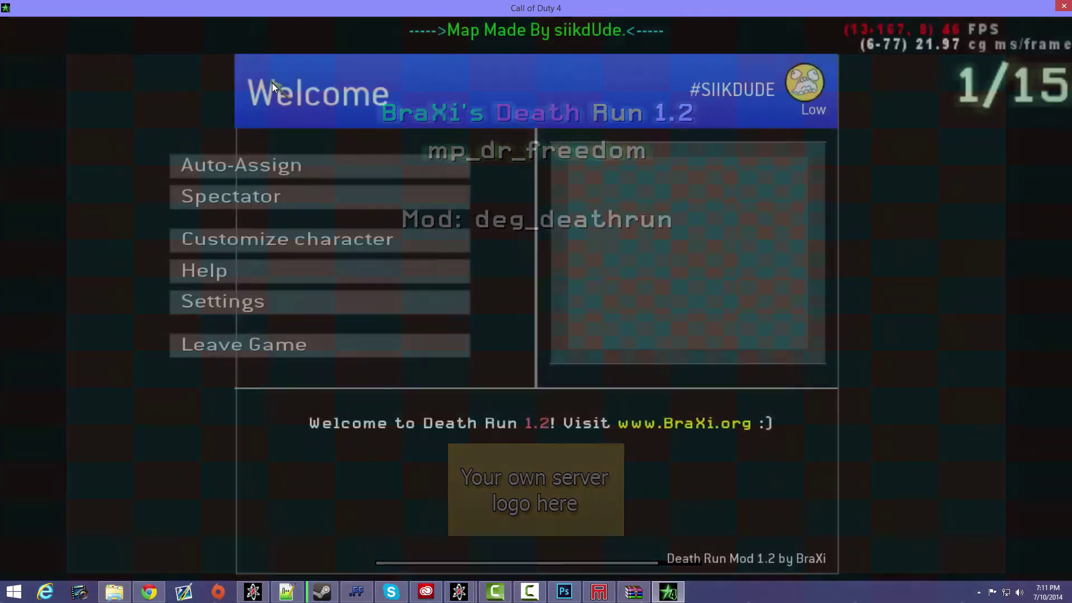
- Turn on full-bright rendering with the console command /r_fullbright 1 and join the game through auto-assign
key("grave")
type("/R")
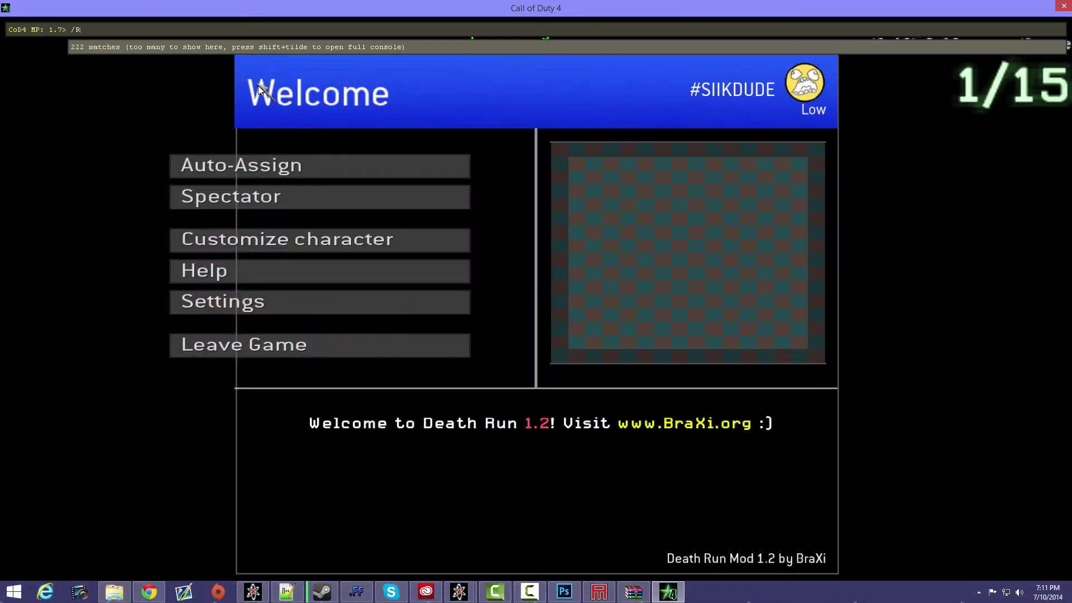
key("BackSpace")
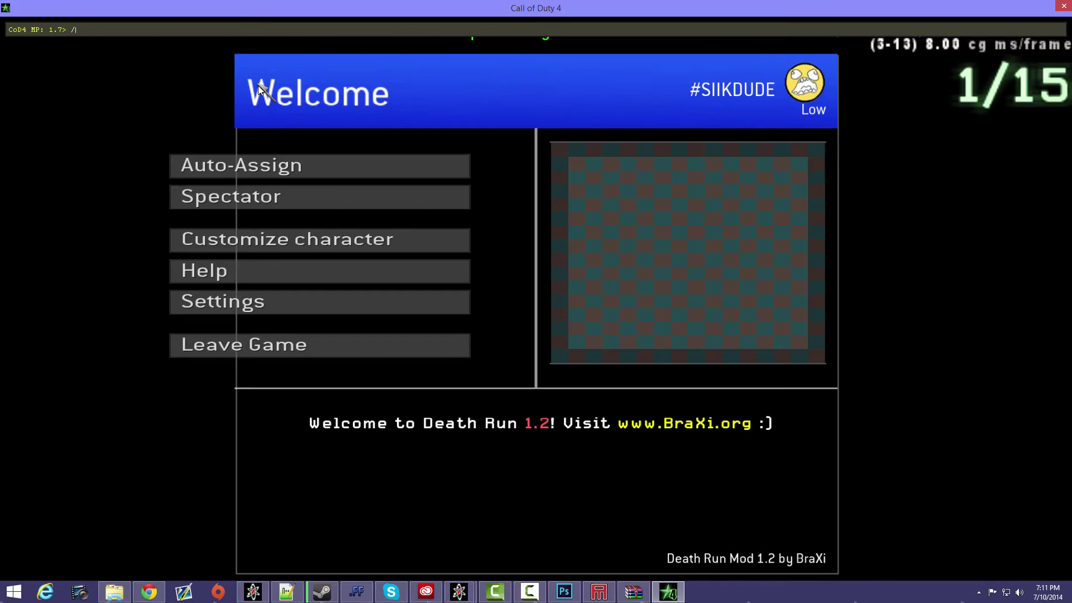
type("r_full")
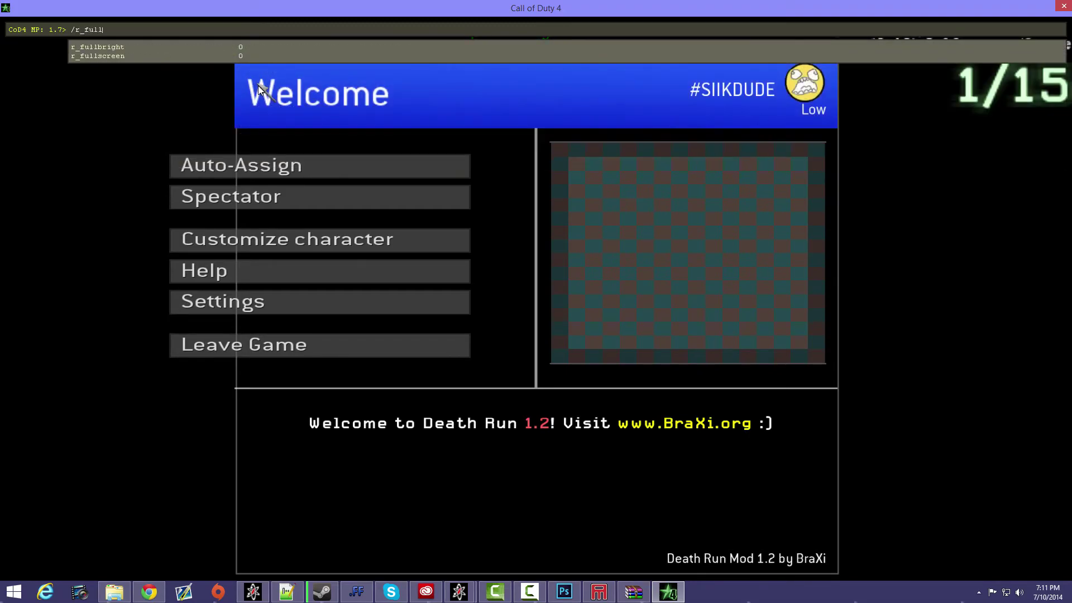
type("bright 1")
key("Return")
key("grave")
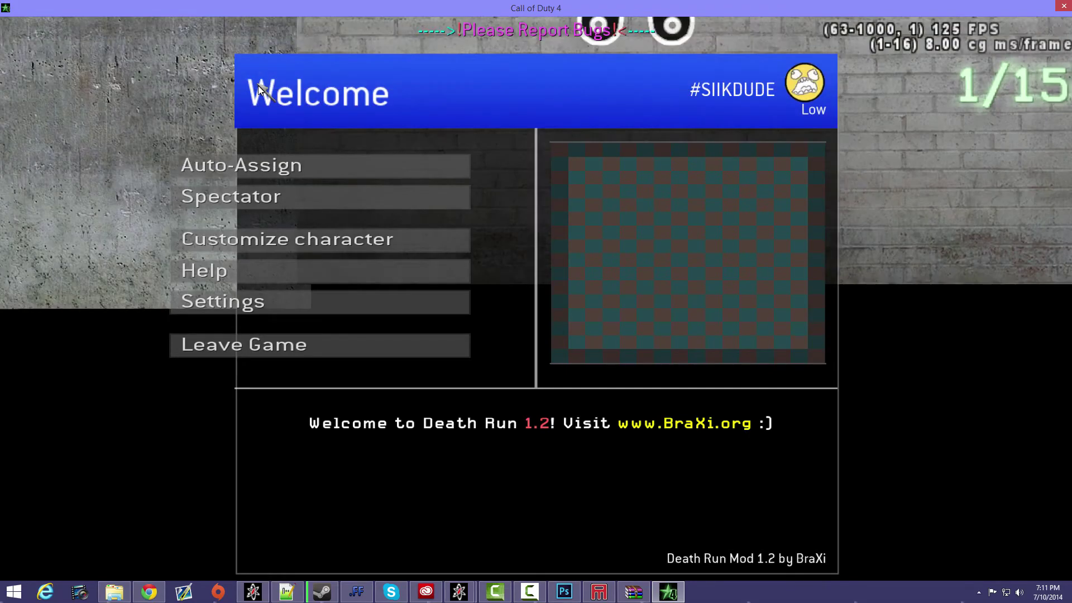
left_click(254, 166)
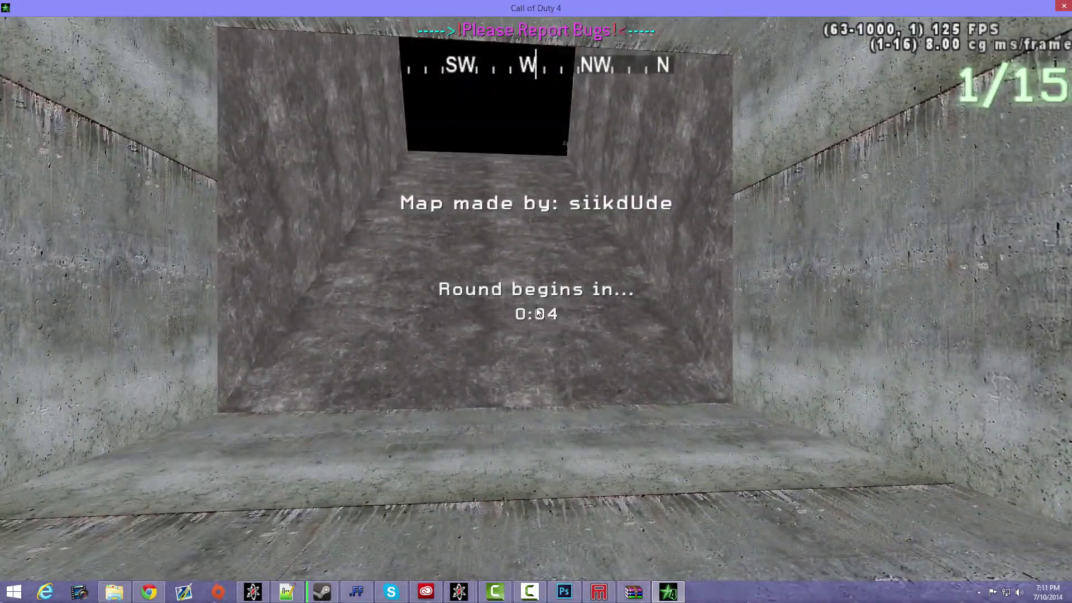
- Toggle noclip mode on and off twice with the /noclip console command
key("grave")
type("/noclip")
key("Return")
key("grave")
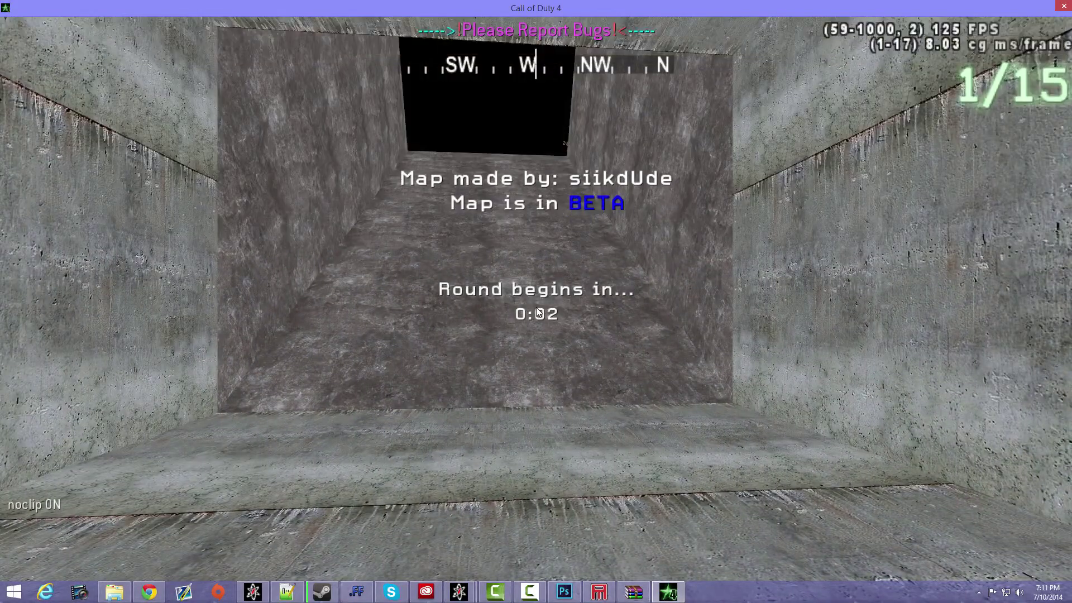
key("grave")
key("Up")
key("Return")
key("grave")
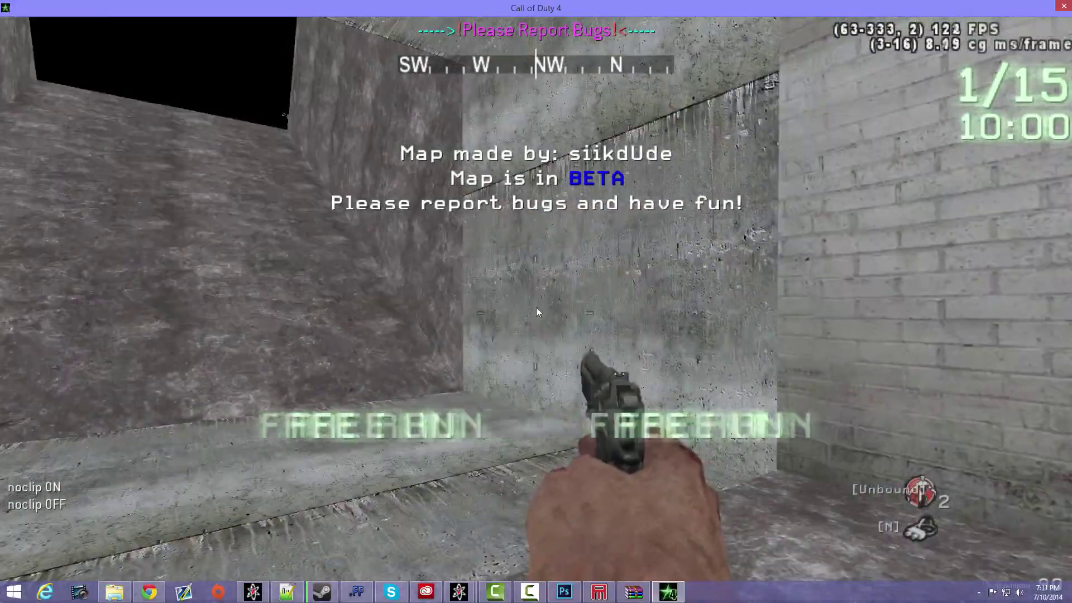
key("grave")
key("Up")
key("Return")
key("grave")
key("grave")
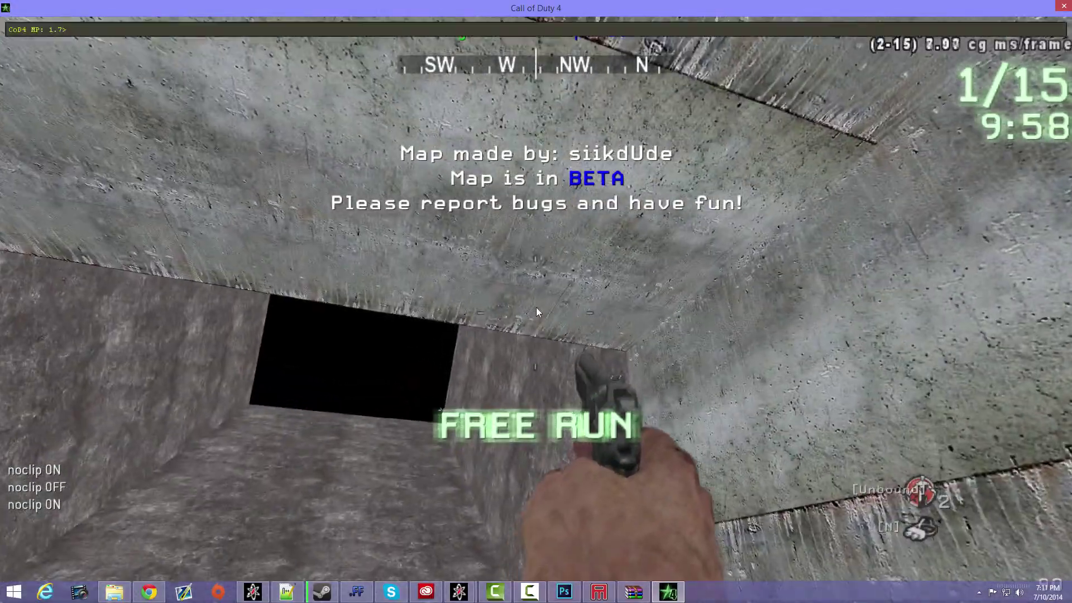
type("/noclip")
key("Return")
key("grave")
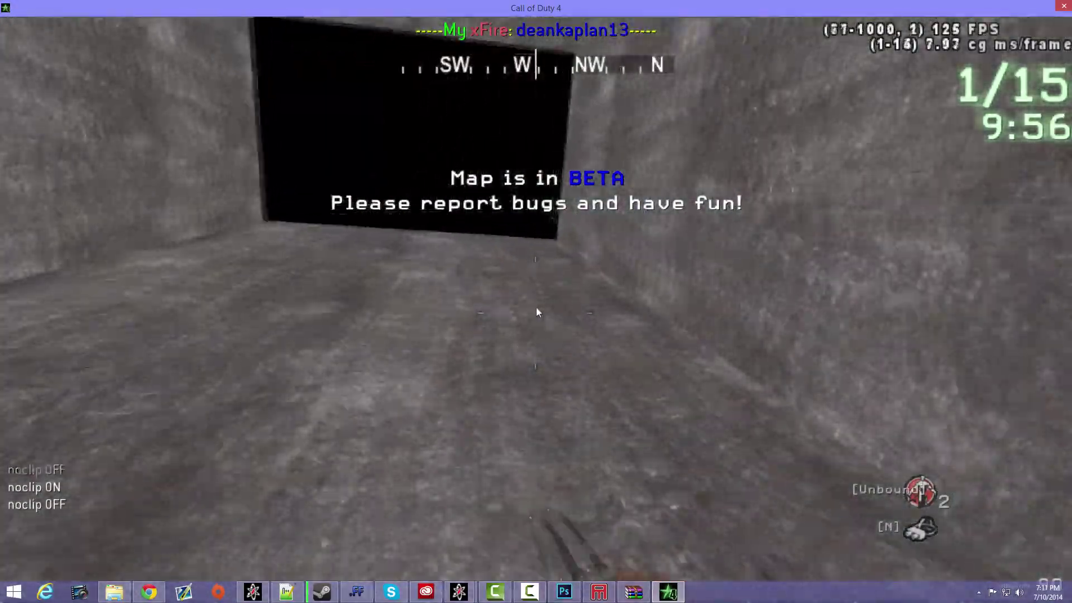
- Walk out of the tunnel to the textured block and examine its red lettering up close
key("w")
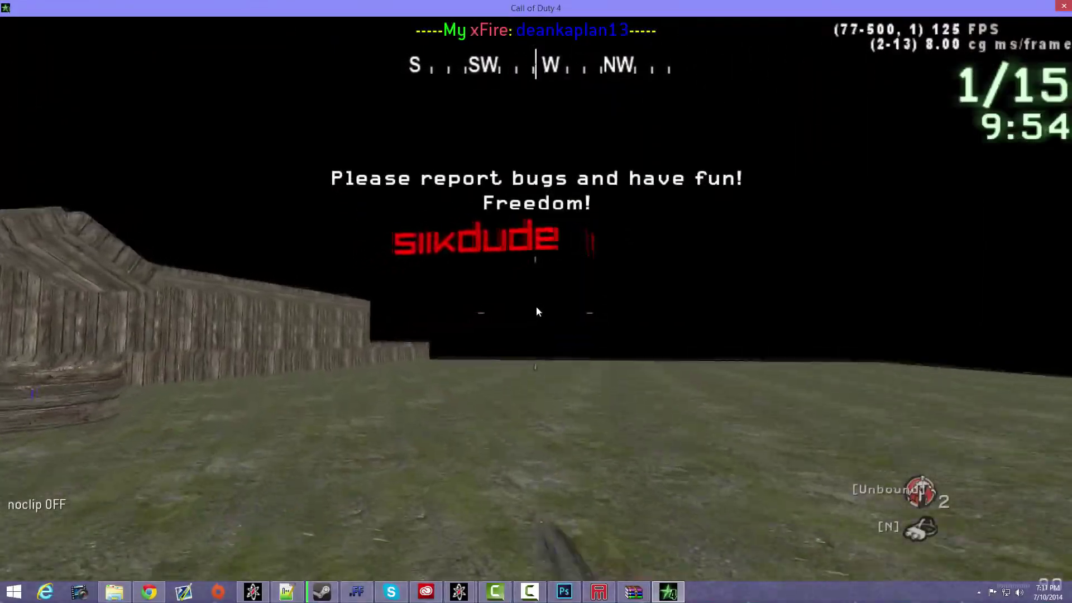
key("w")
right_click(536, 307)
left_click(536, 307)
right_click(536, 307)
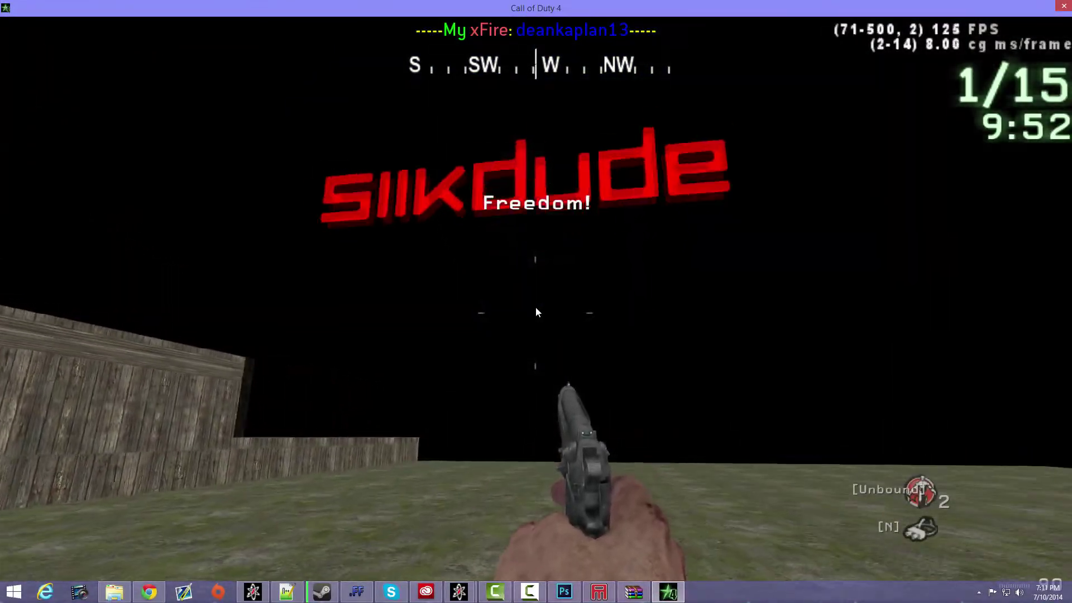
key("w")
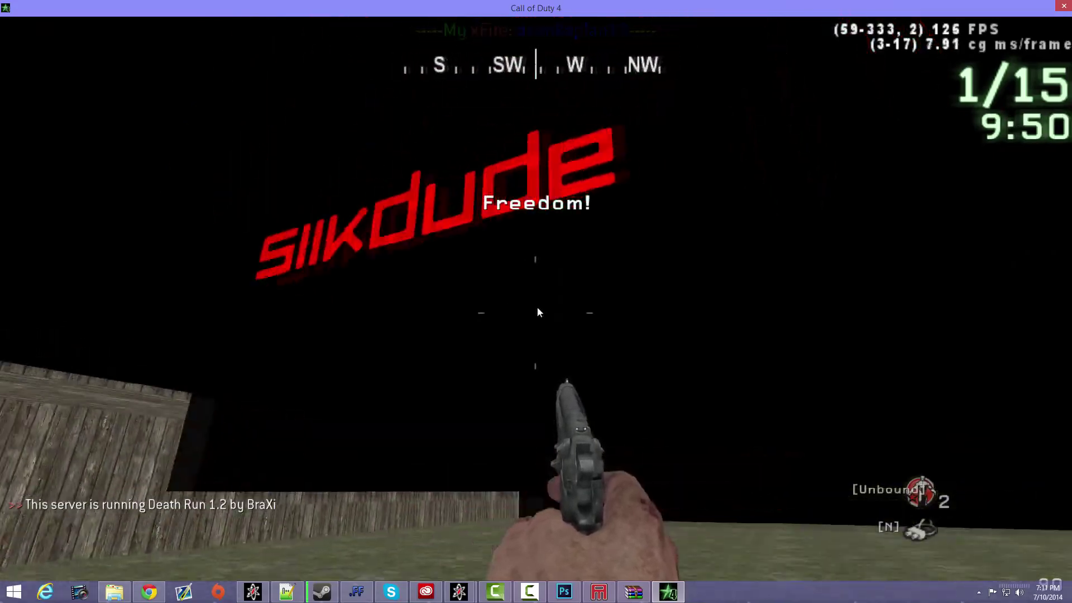
- Back away from the textured block and fire at its lettering, reloading the pistol between shots
key("s")
right_click(535, 307)
left_click(536, 307)
key("r")
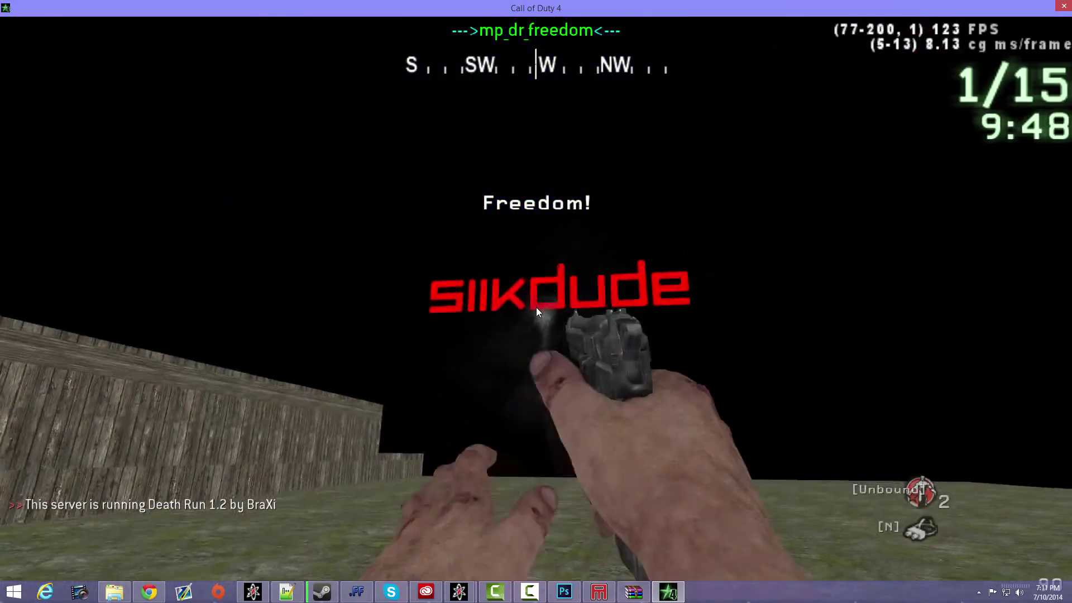
left_click(535, 307)
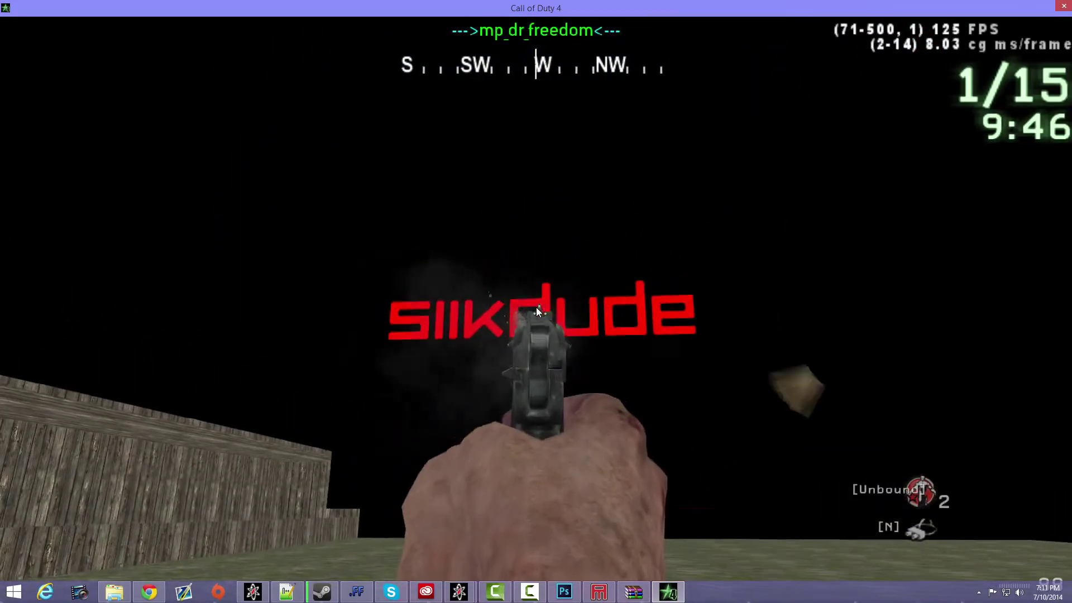
key("r")
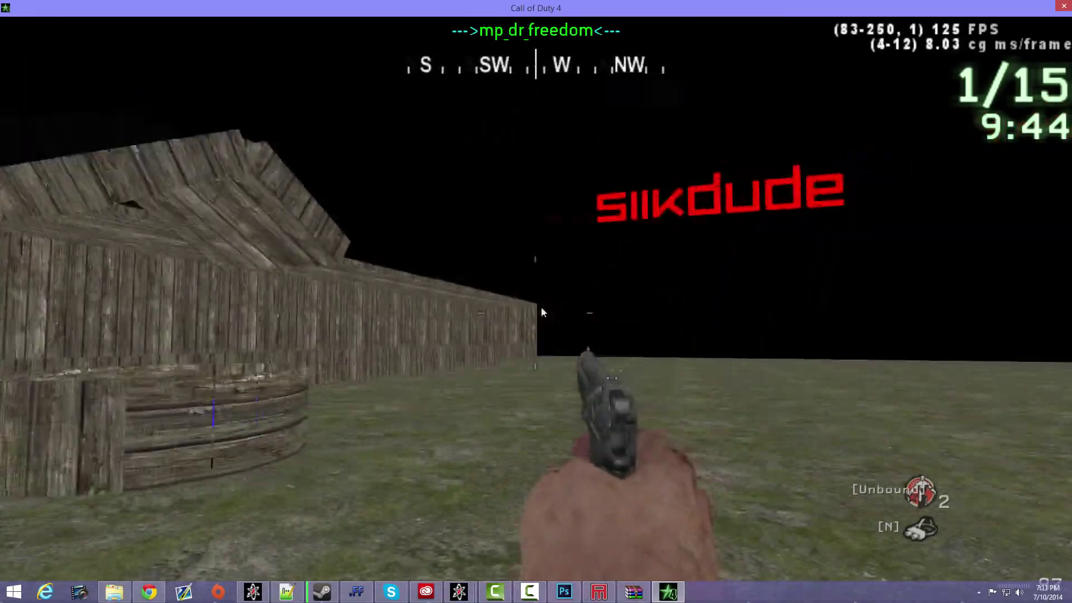
- Walk around the grass area to compare the red lettering with the soldier poster above the ramp
key("w")
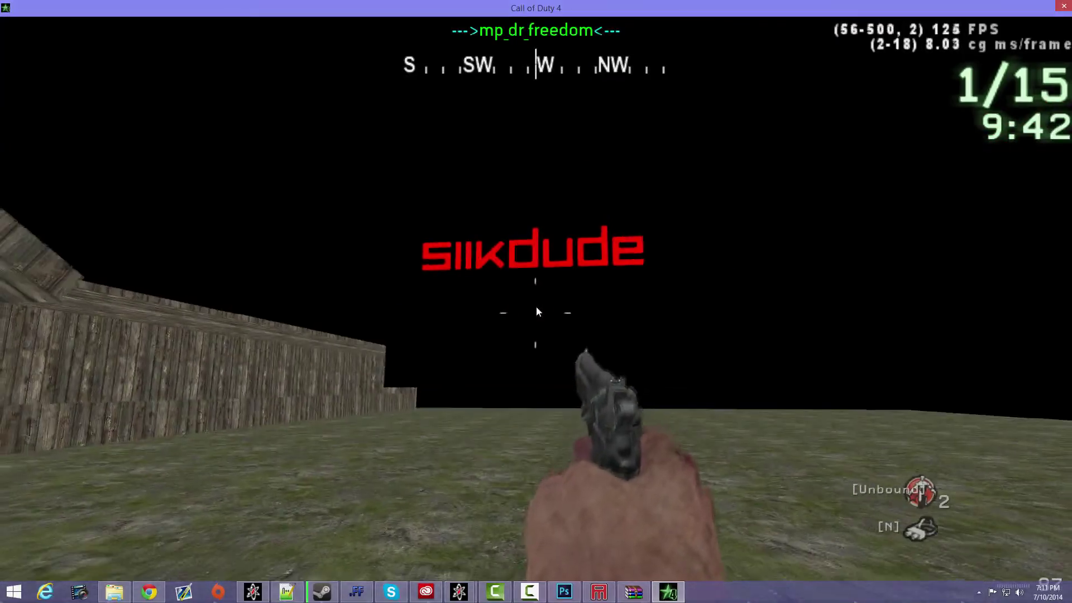
left_click(537, 310)
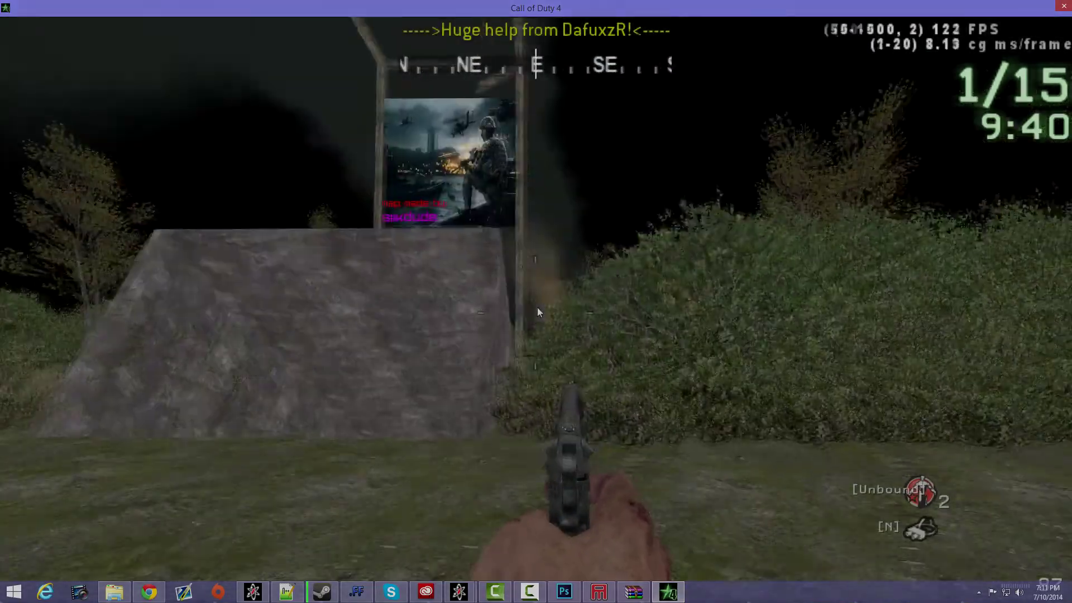
left_click(537, 307)
key("w")
key("a")
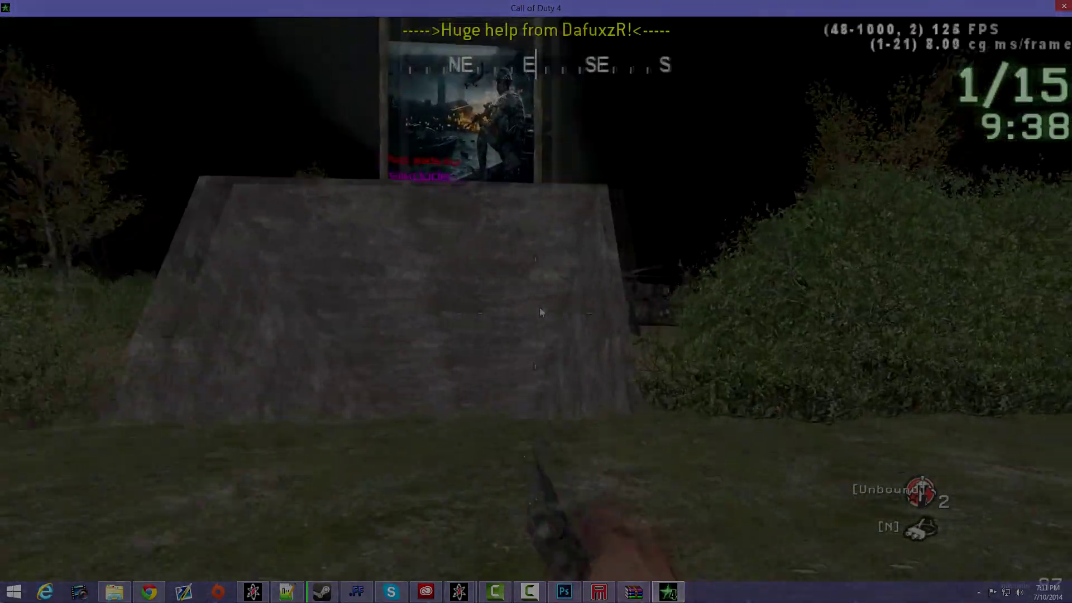
key("w")
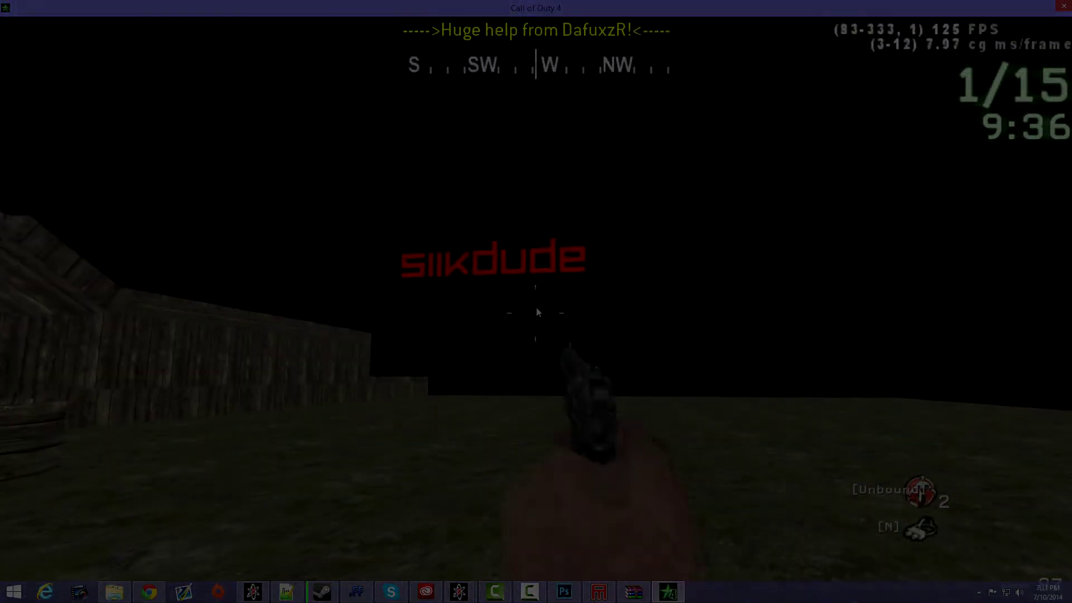
key("w")
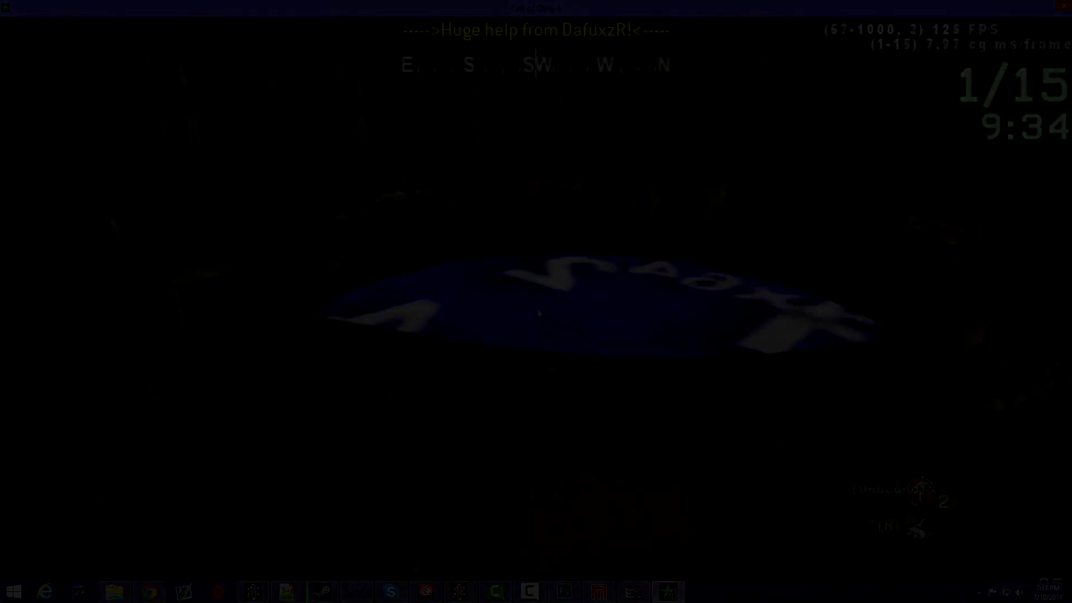